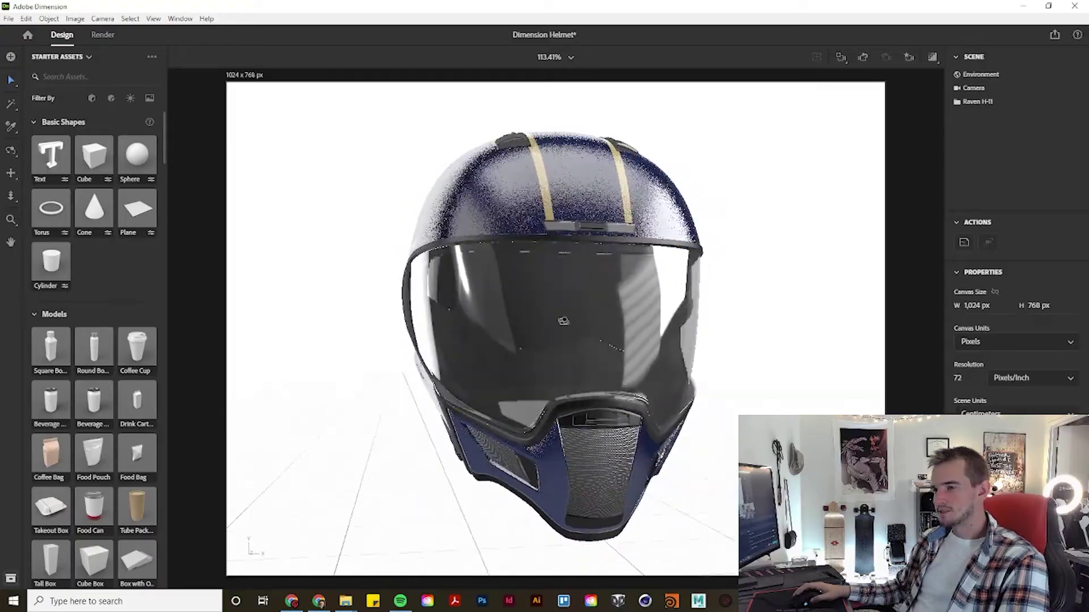
Step: Examine the helmet from the front, both sides and above, including the chin mesh up close
mouse_move(411, 340)
right_mouse_down()
mouse_move(335, 338)
mouse_move(397, 324)
right_mouse_up()
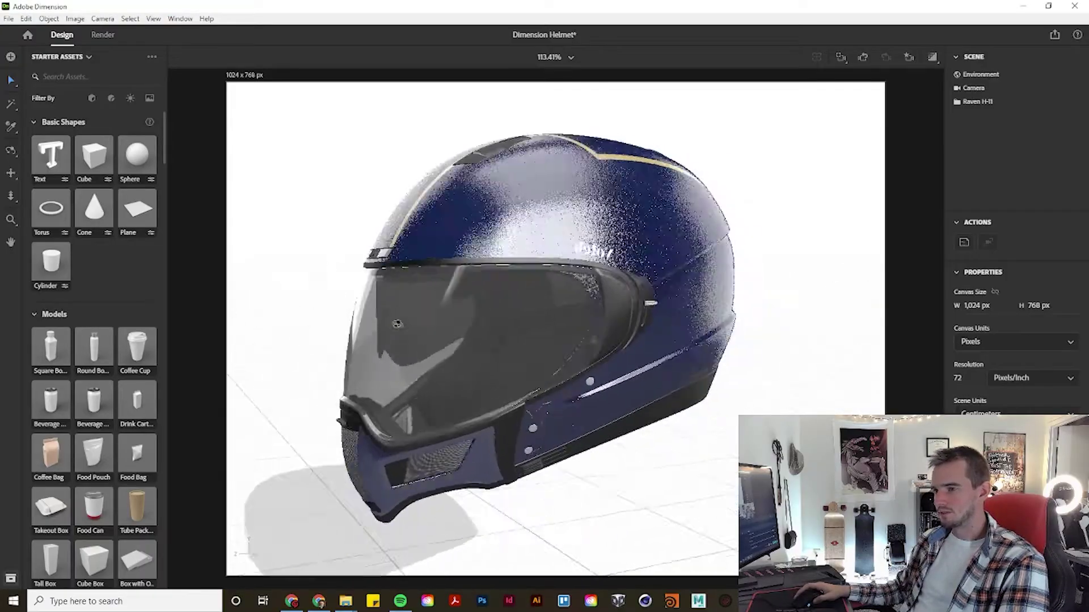
right_click_drag(804, 322, 506, 335)
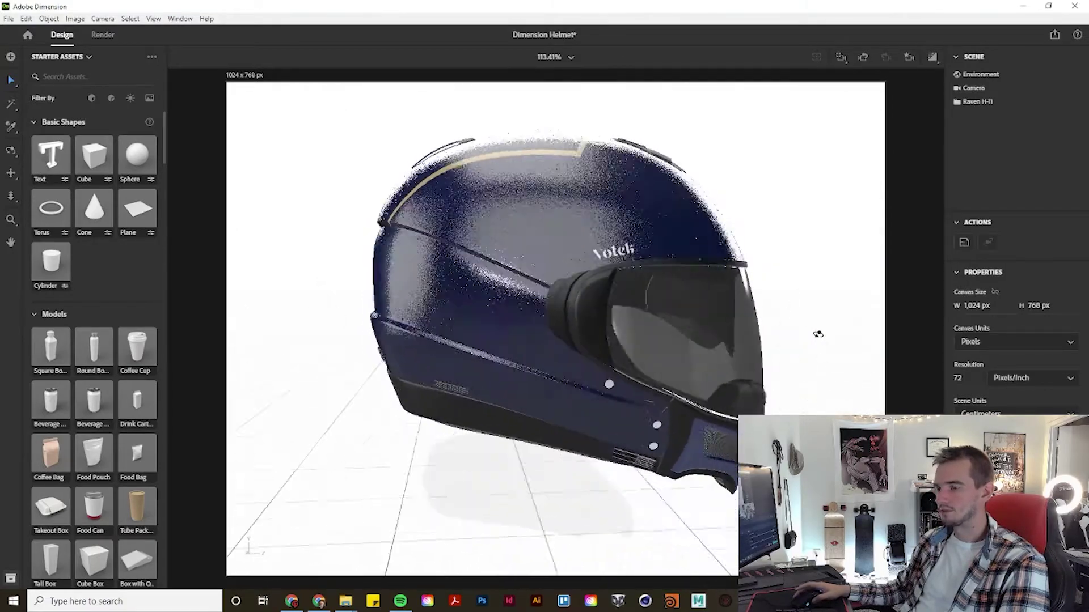
right_click_drag(767, 391, 587, 364)
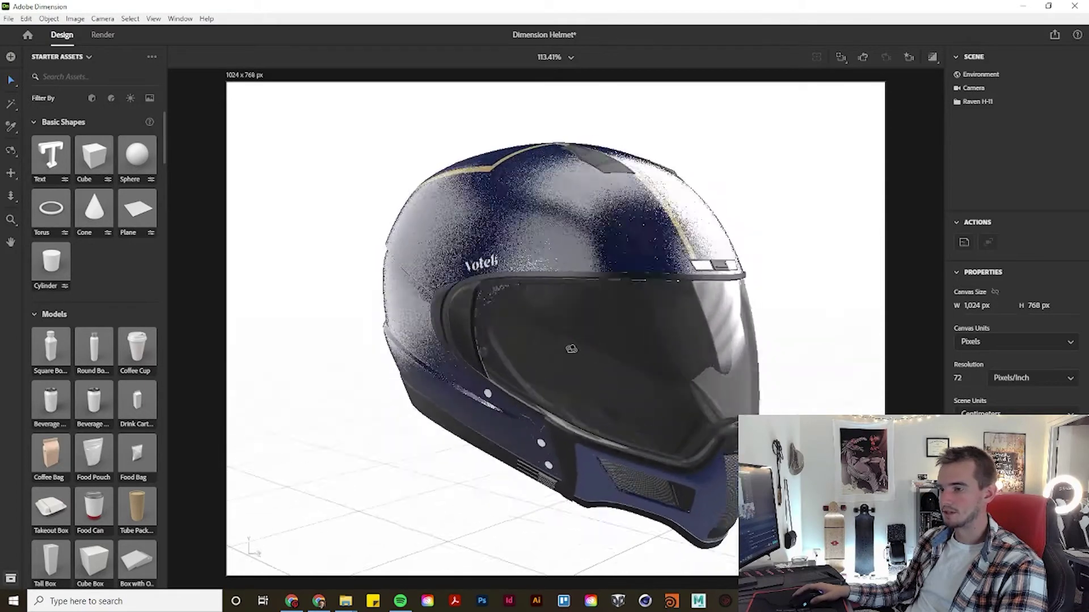
right_click_drag(571, 348, 502, 235)
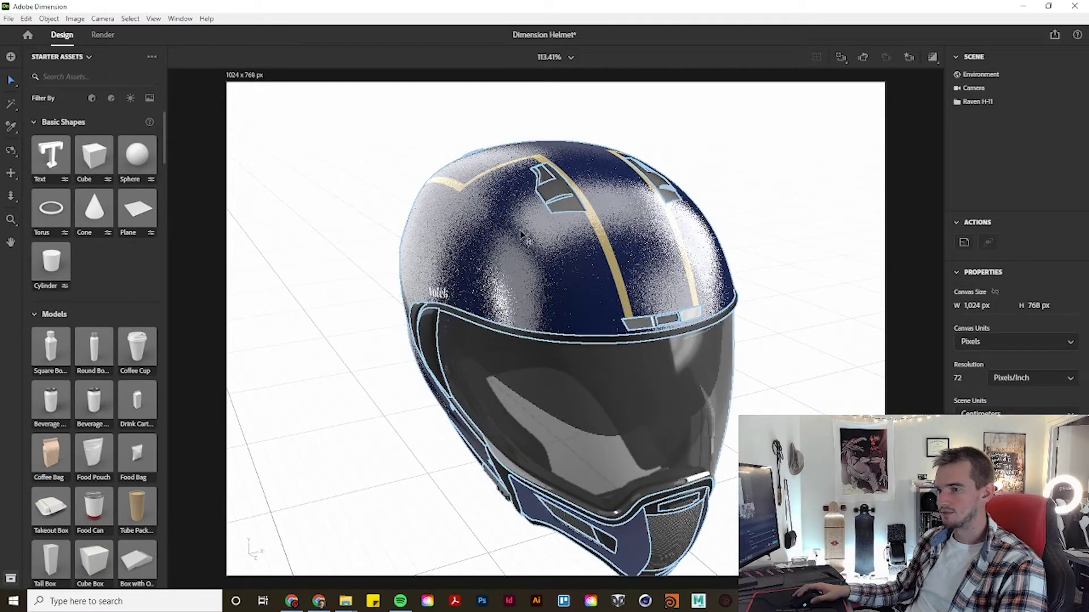
right_click_drag(611, 436, 579, 379)
scroll(572, 379, "up", 6)
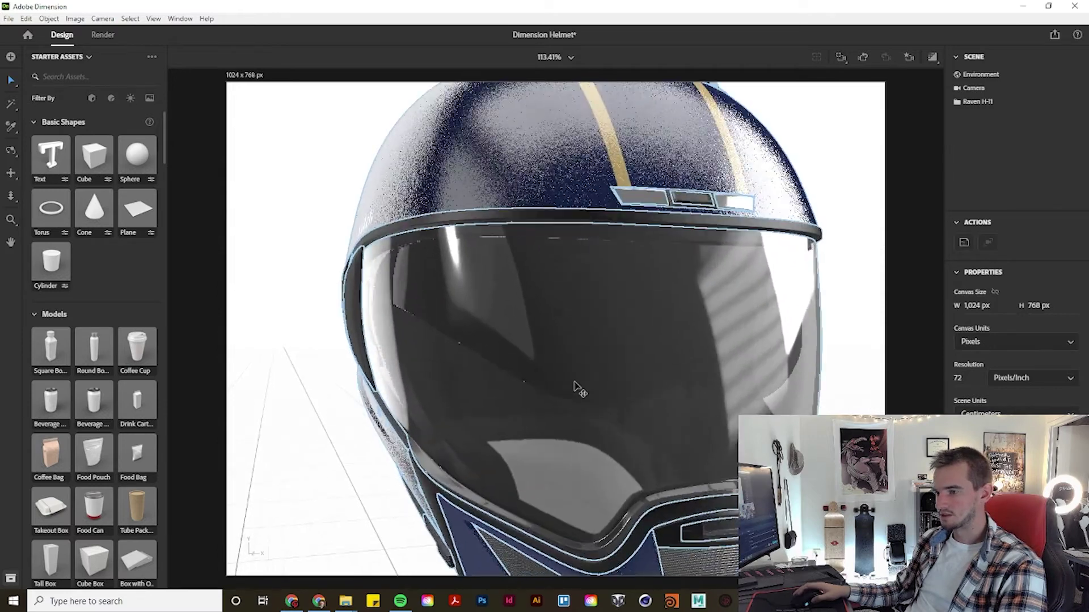
right_click_drag(558, 392, 516, 387)
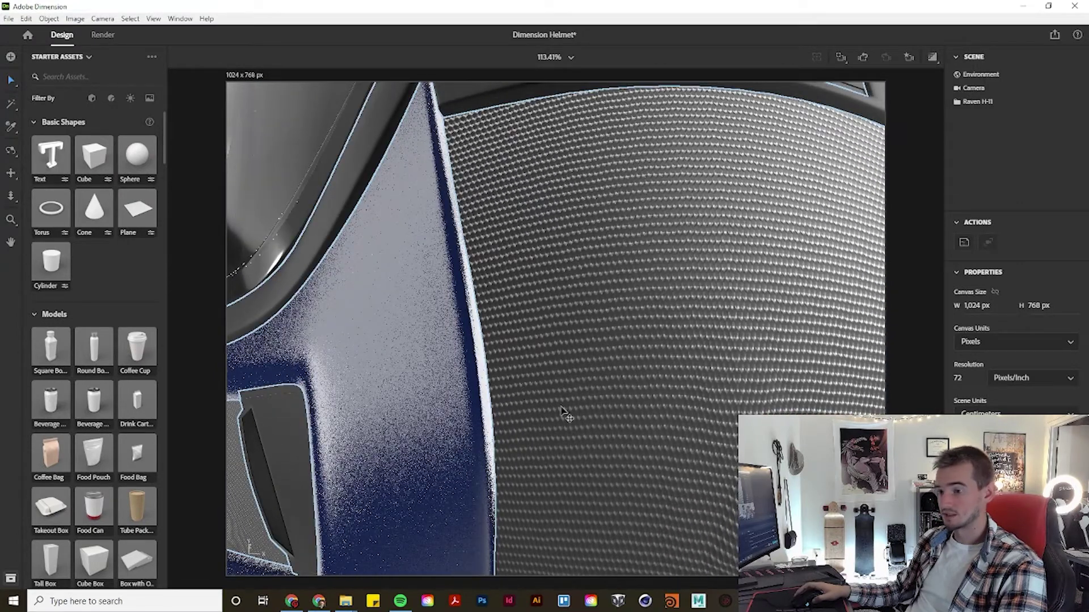
scroll(600, 377, "down", 10)
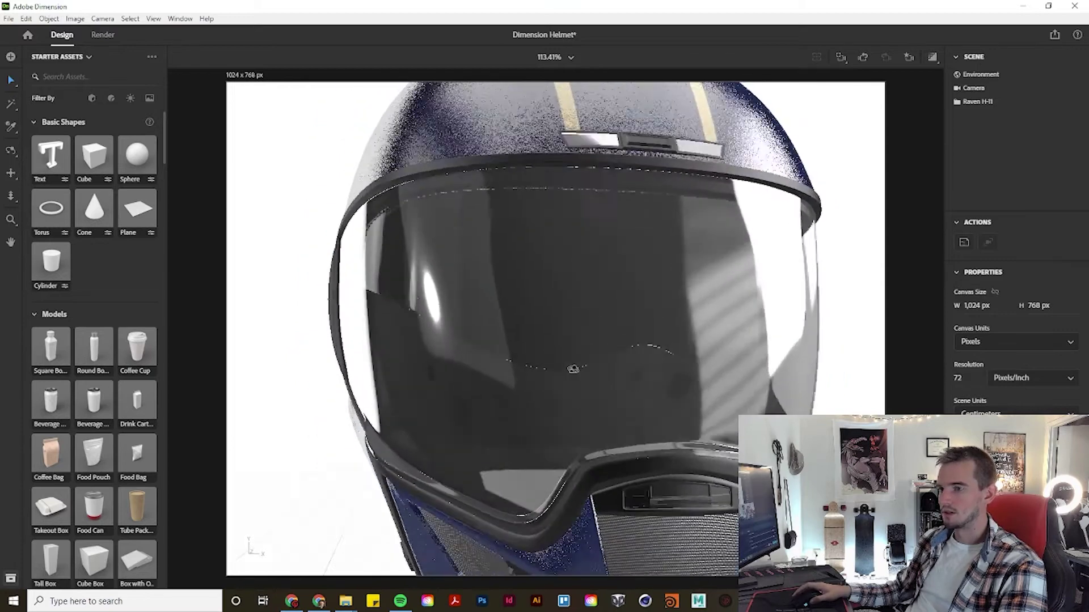
Step: Examine the back of the helmet with its logo and vents, and the striped top with its air intakes
right_click_drag(573, 369, 845, 323)
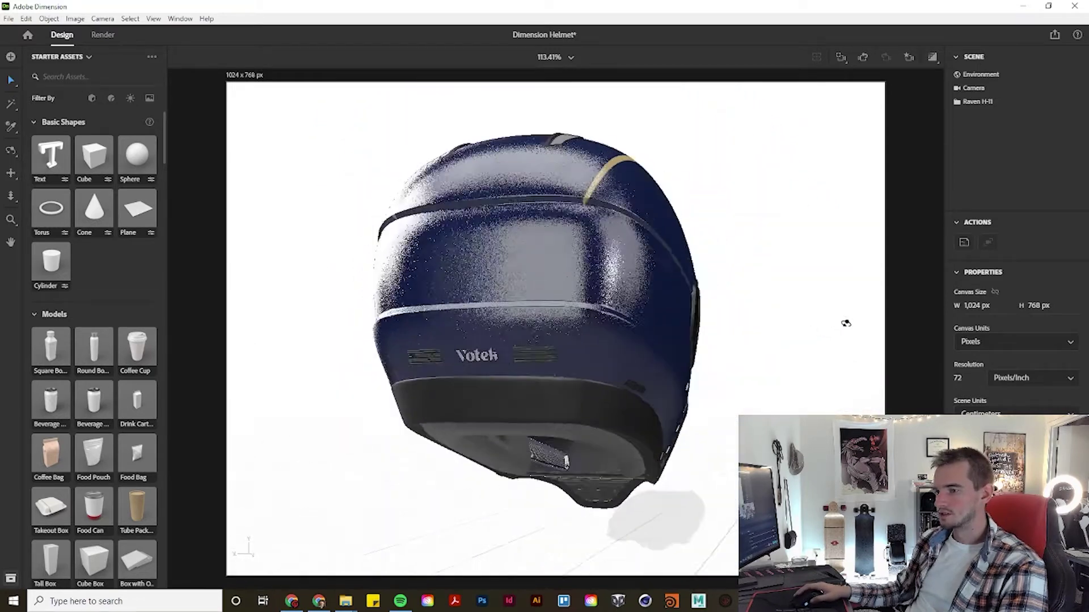
scroll(575, 309, "up", 10)
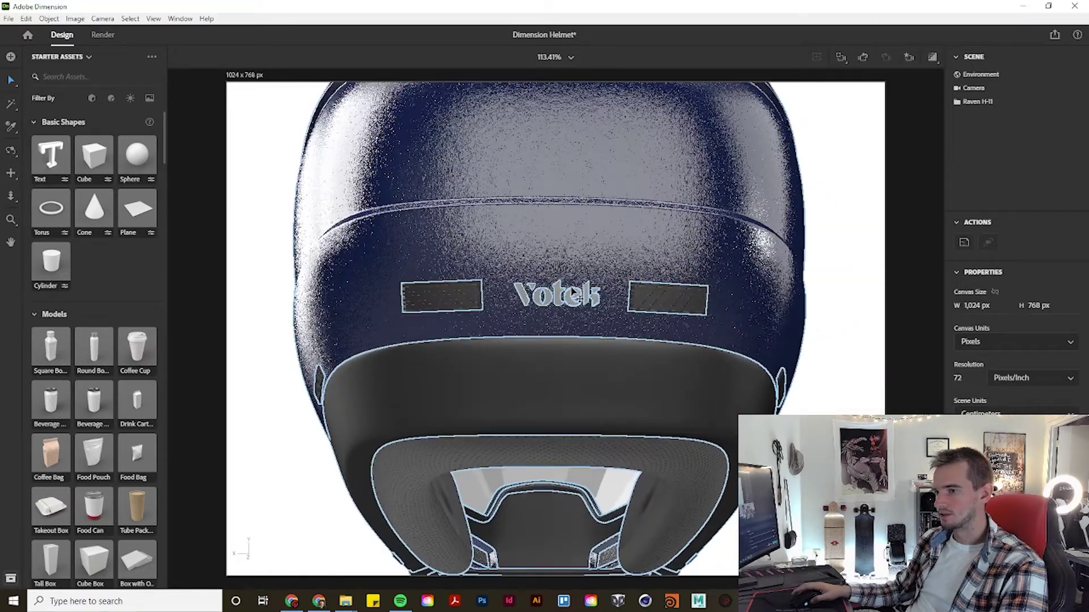
right_click_drag(581, 309, 387, 363)
key("f")
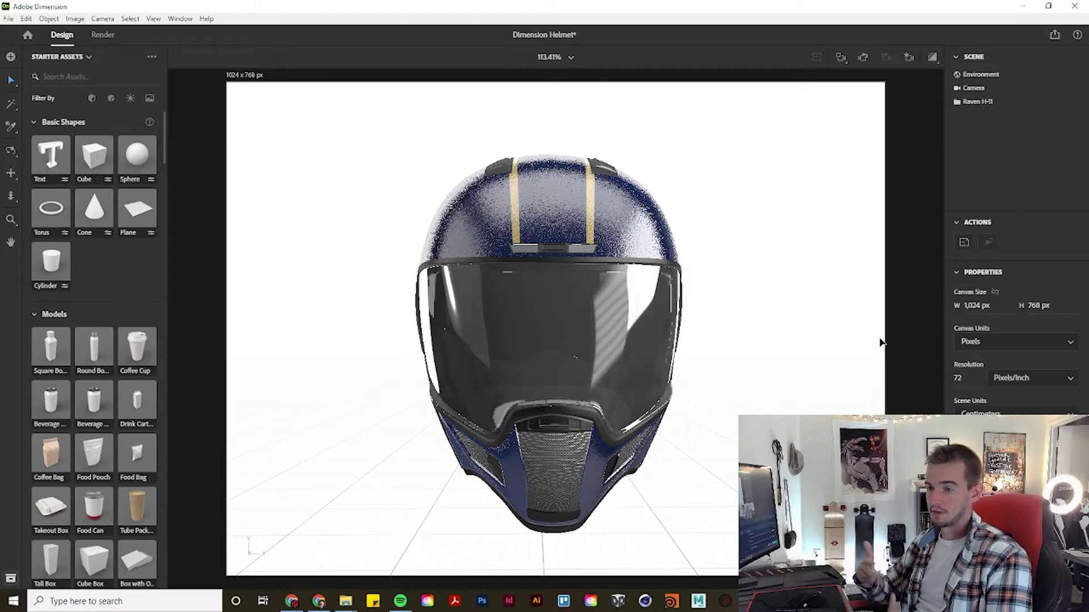
scroll(522, 282, "up", 5)
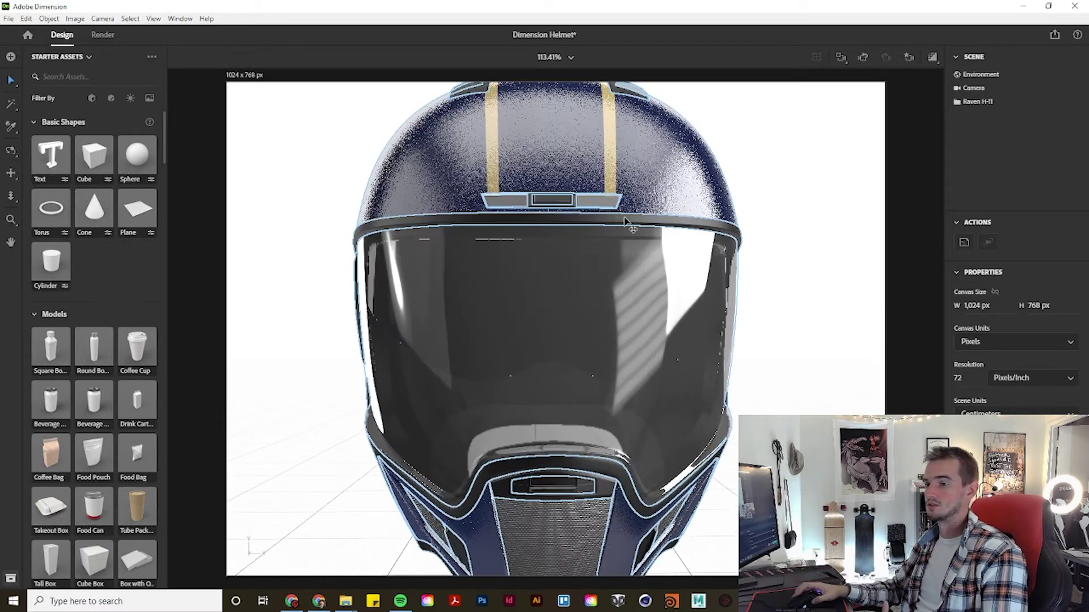
left_click_drag(522, 282, 477, 431, "alt")
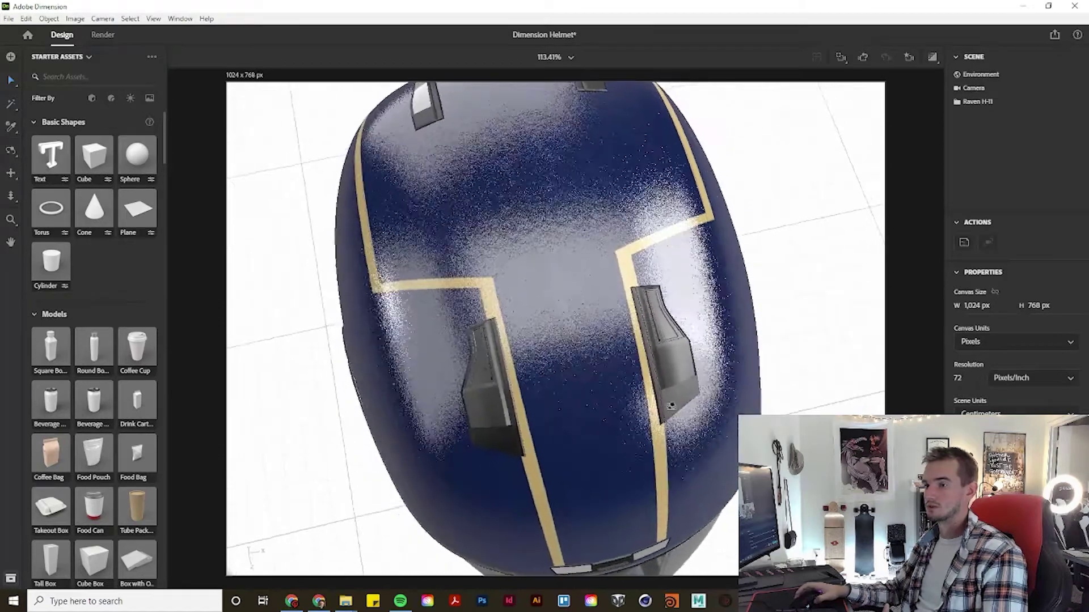
key("f")
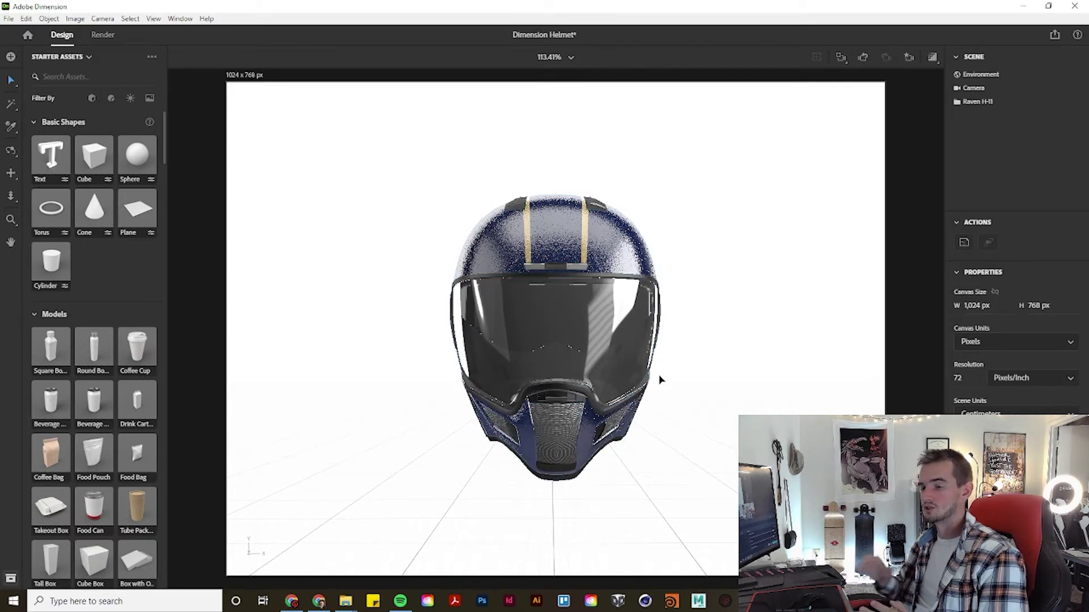
right_click_drag(707, 372, 217, 329)
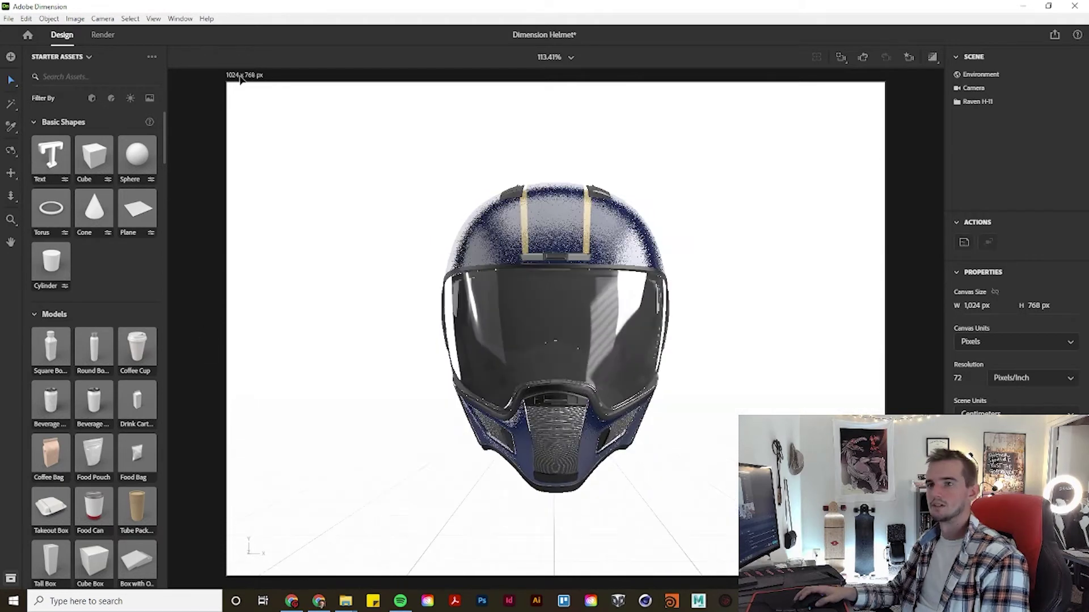
Step: Set the canvas size to 3000 px wide by 3000 px high
left_click(240, 78)
left_click(967, 306)
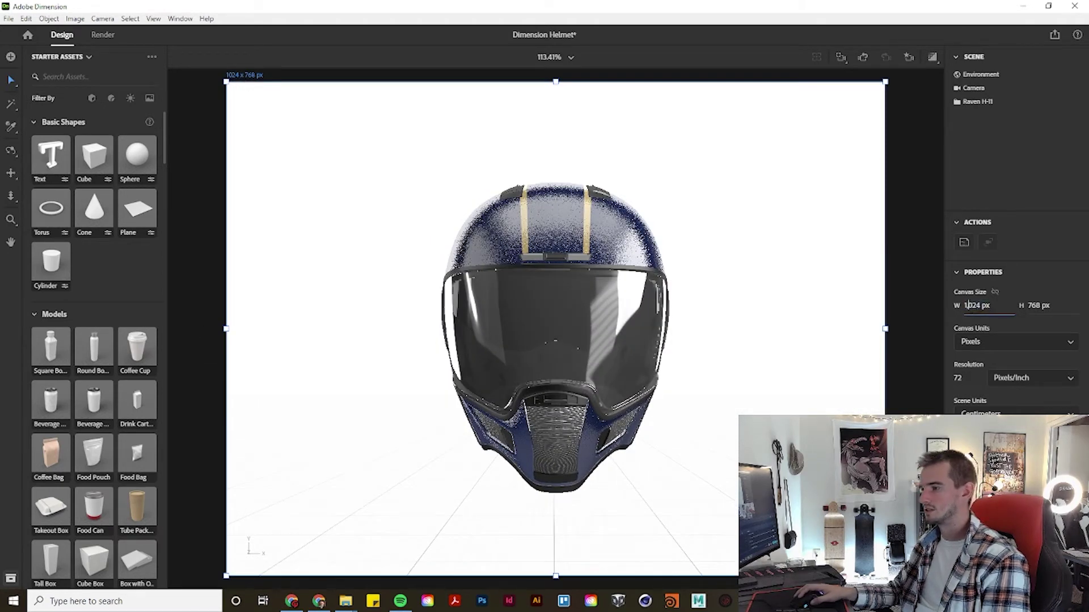
type("300")
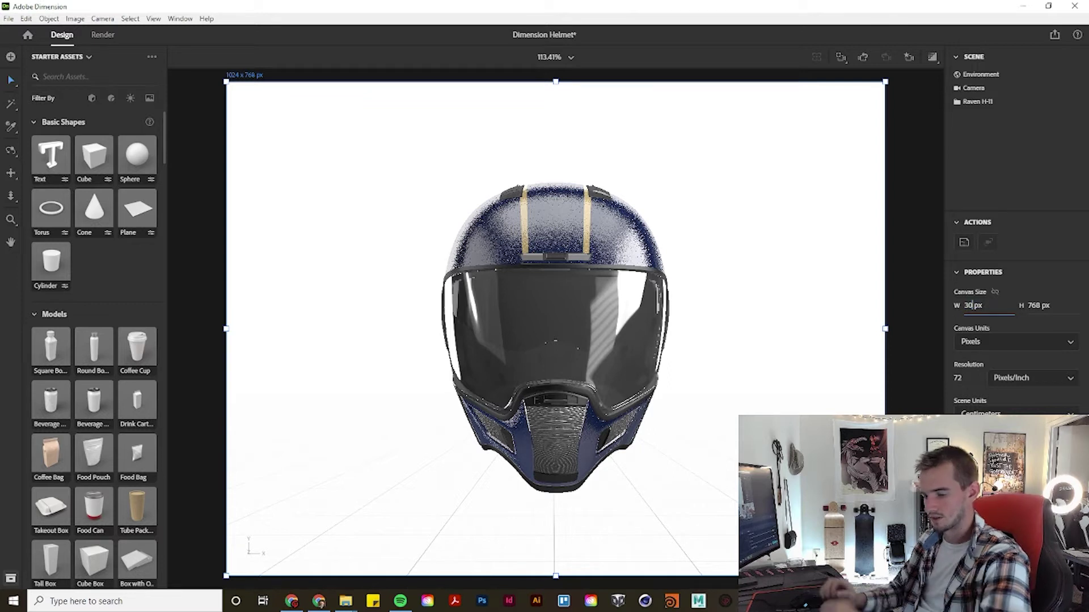
type("0")
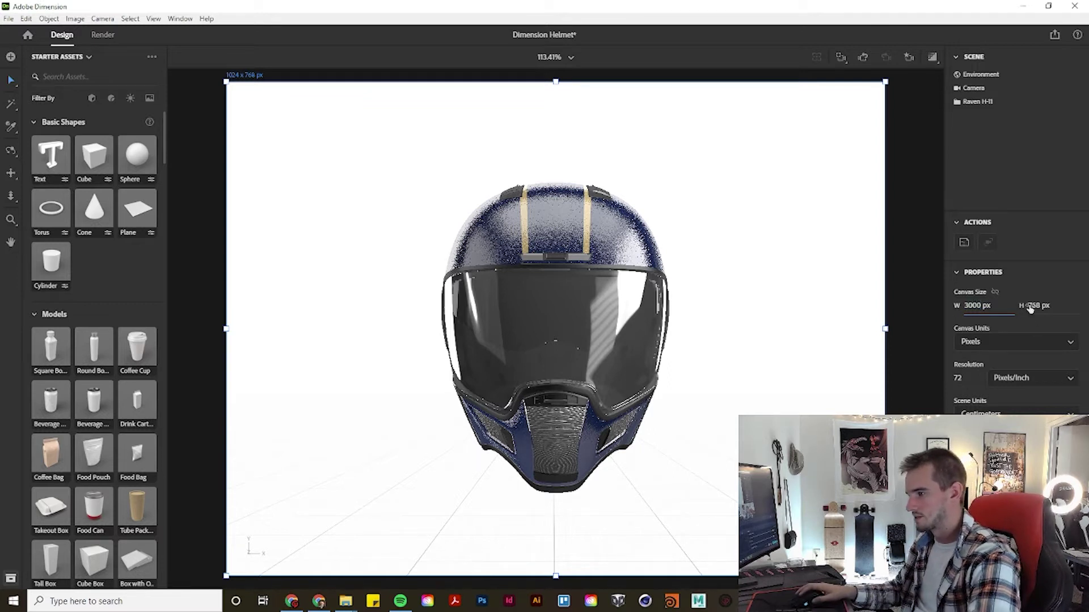
left_click(1030, 306)
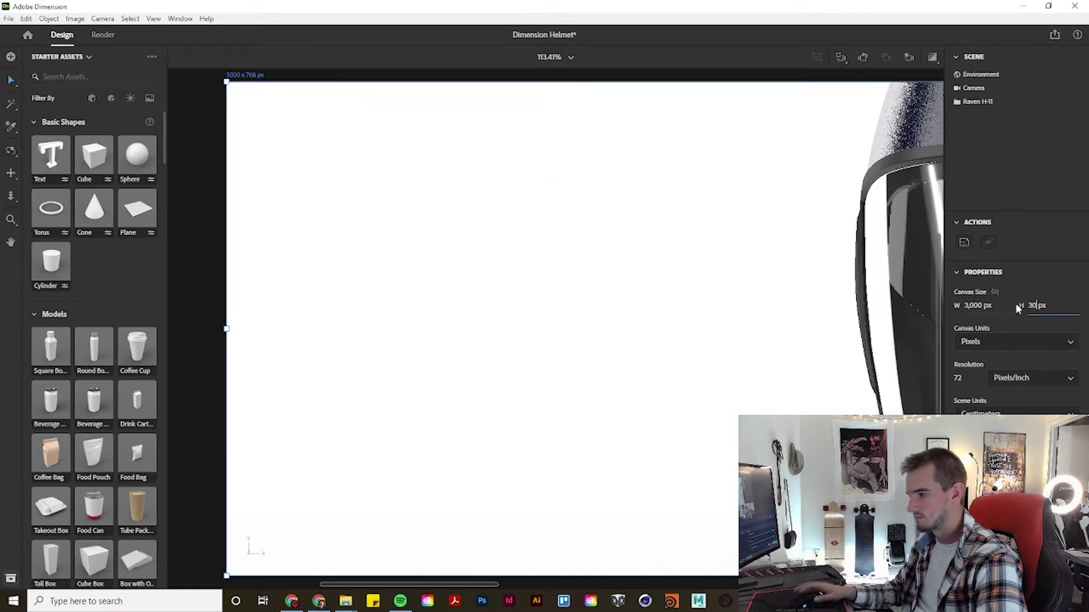
type("3,000")
key("Return")
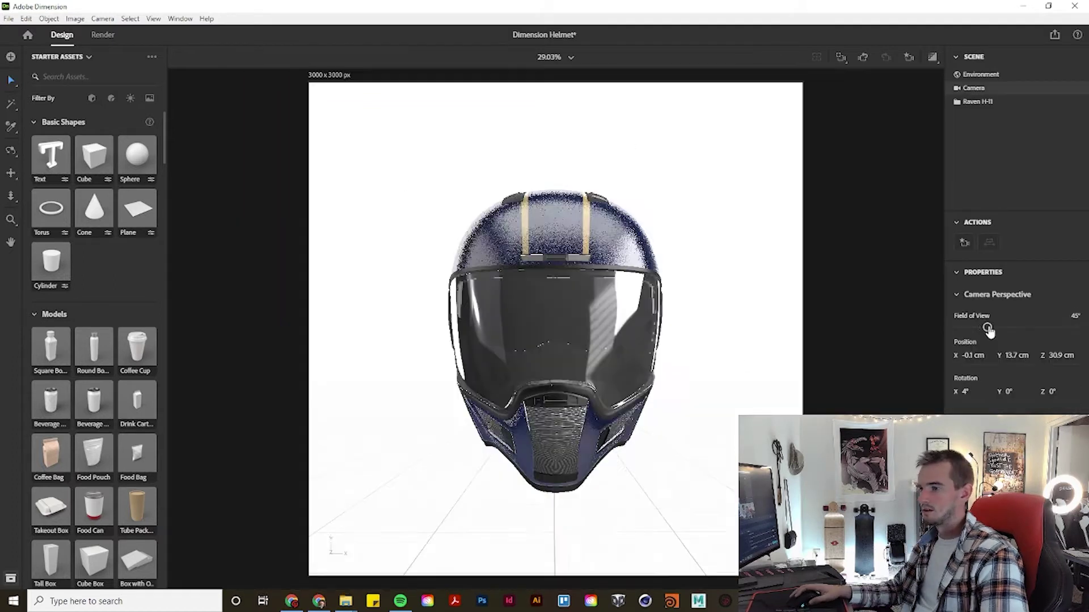
Step: Try the camera's field of view at 23° and at a wide 96° on the helmet
left_click_drag(987, 330, 973, 332)
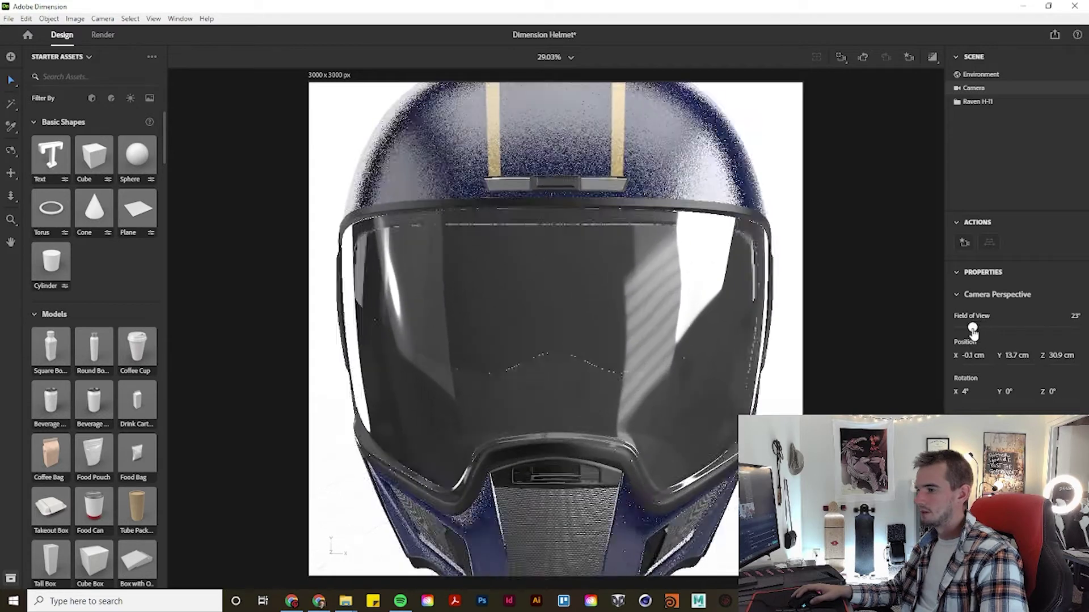
key("f")
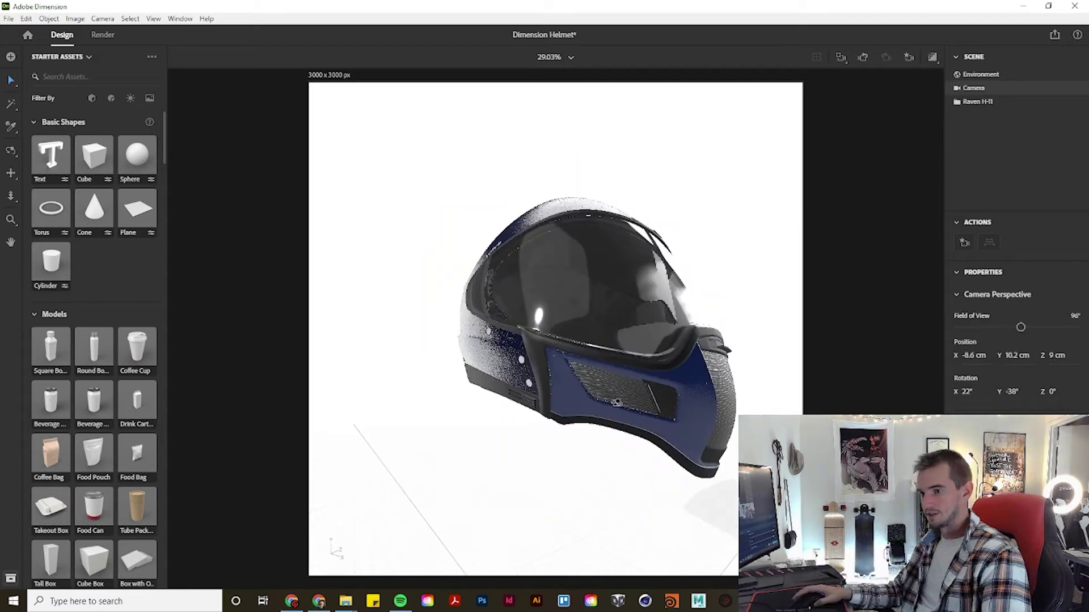
left_click_drag(617, 403, 521, 391)
Step: Set the camera's field of view to 16° and frame the whole helmet straight from the front
left_click_drag(1009, 330, 970, 327)
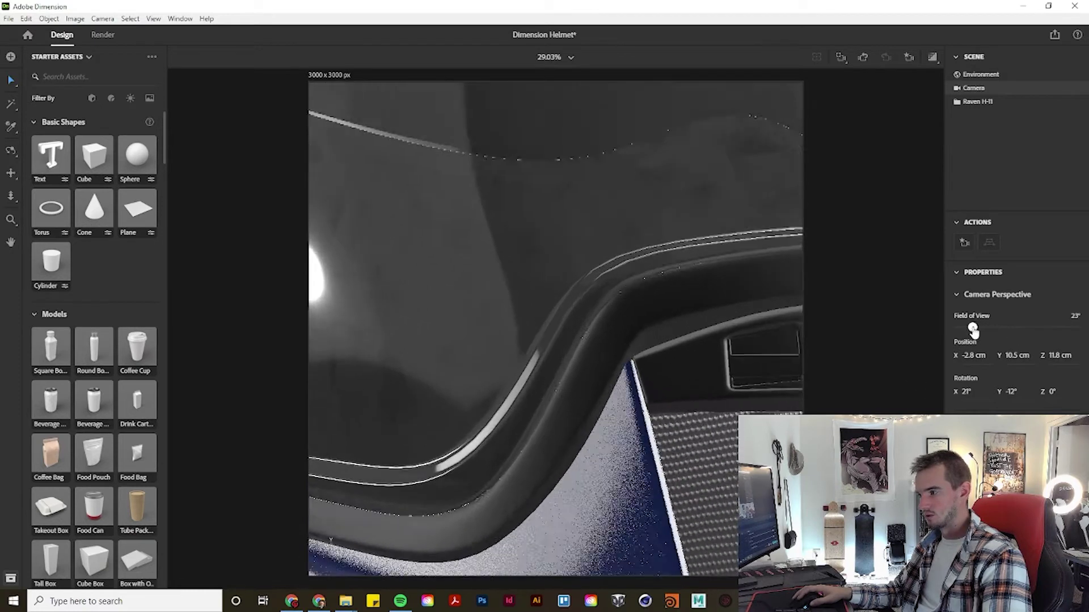
key("f")
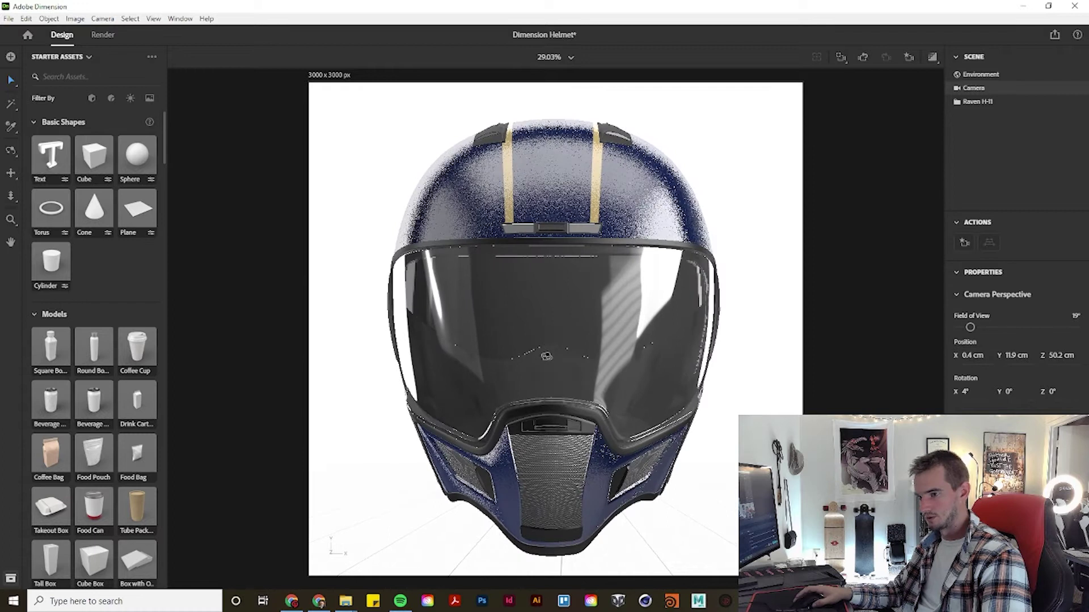
left_click_drag(970, 328, 968, 327)
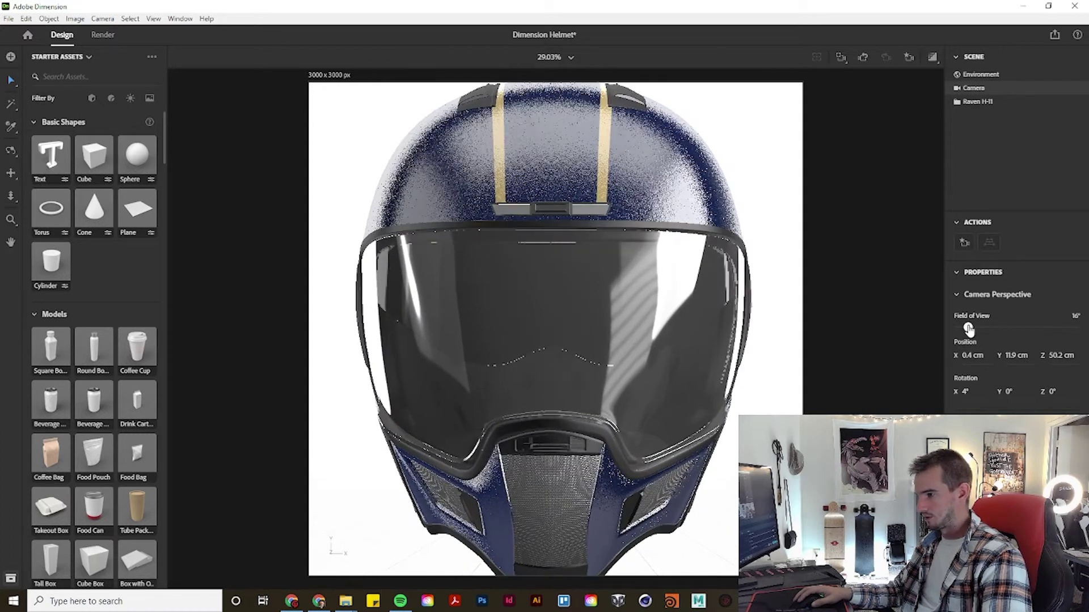
left_click(624, 385)
key("f")
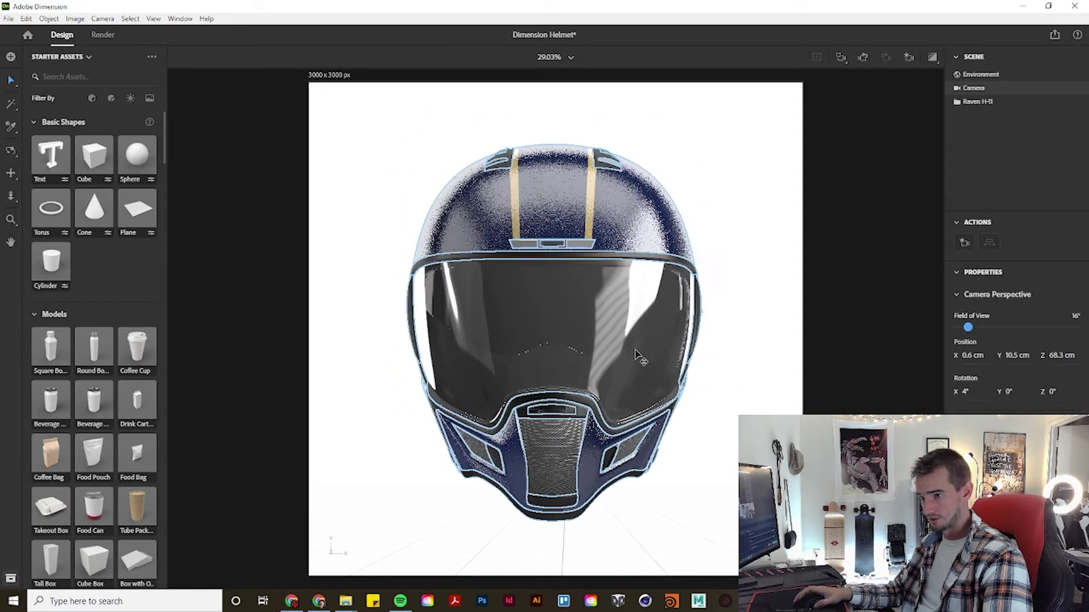
left_click(474, 499)
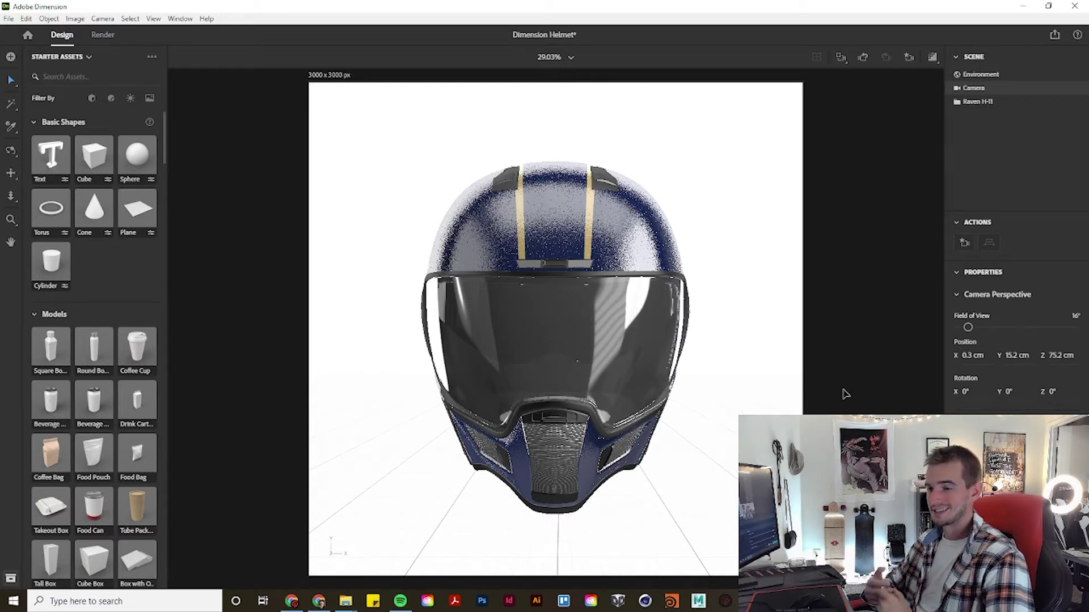
Step: Show the environment's lights, filter the starter assets to lights, and apply the 3-Point Light to the scene
left_click(980, 74)
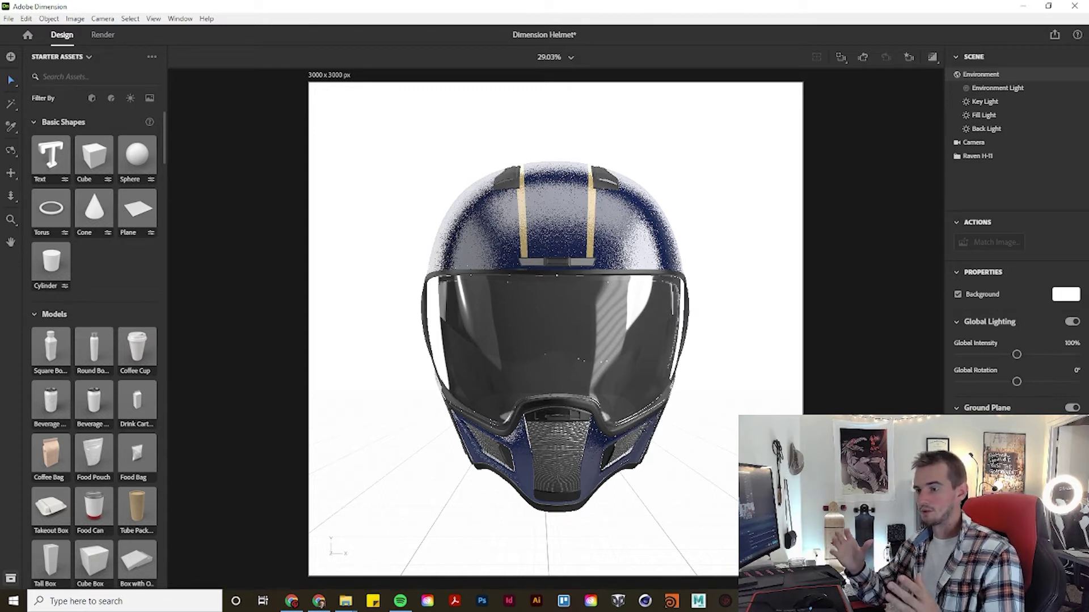
scroll(700, 304, "up", 1)
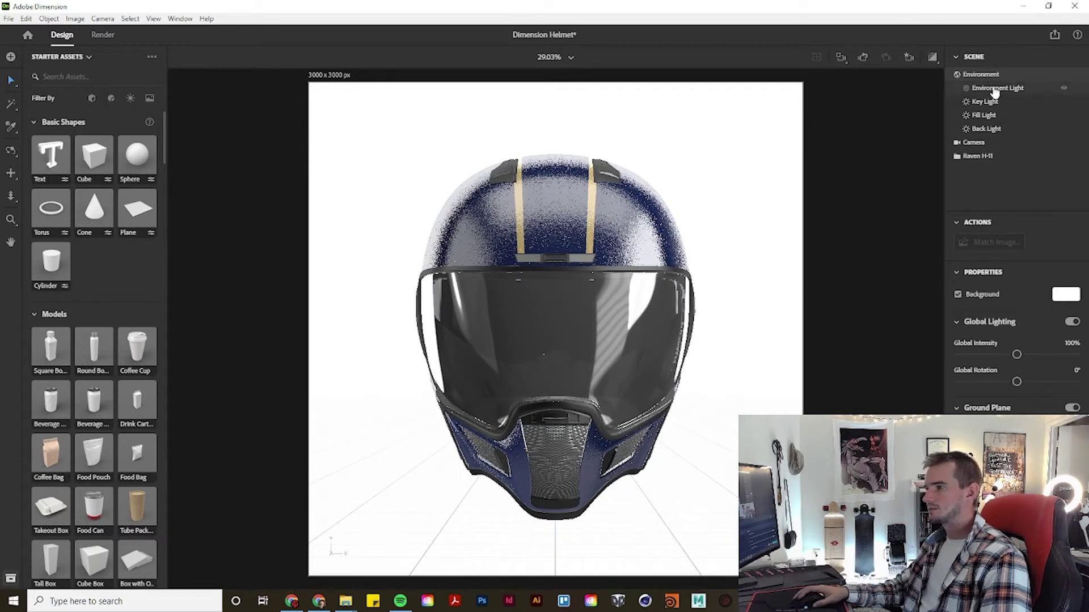
left_click(130, 99)
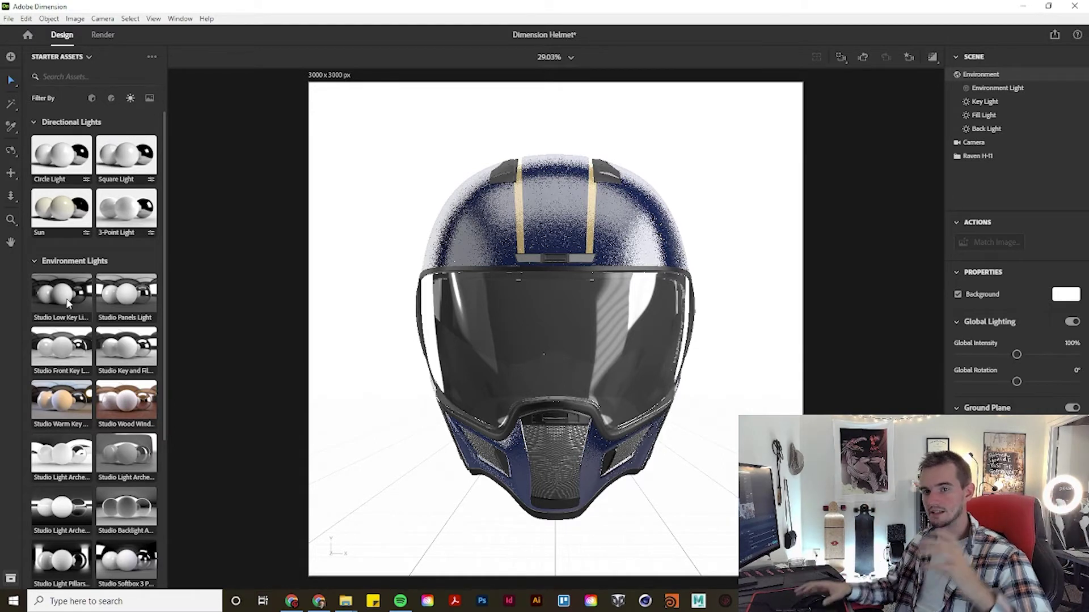
scroll(67, 303, "down", 3)
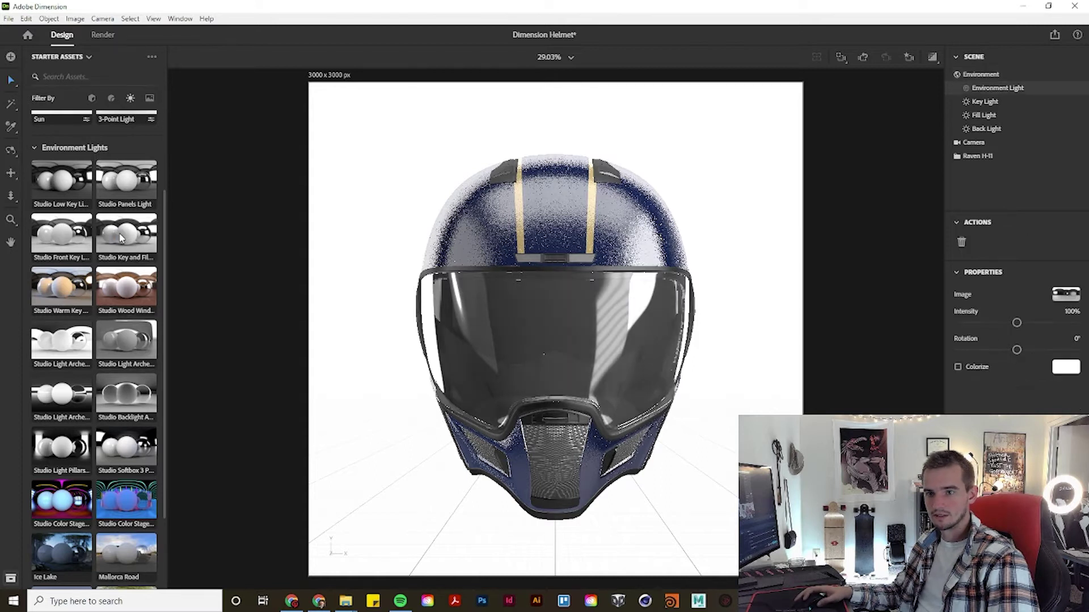
scroll(130, 193, "up", 2)
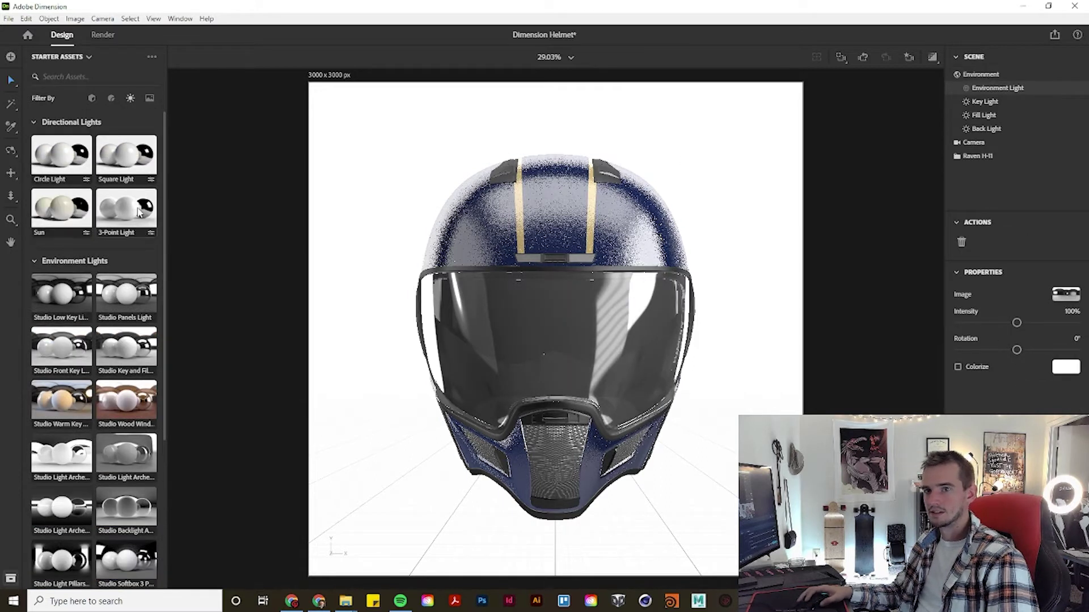
left_click(138, 211)
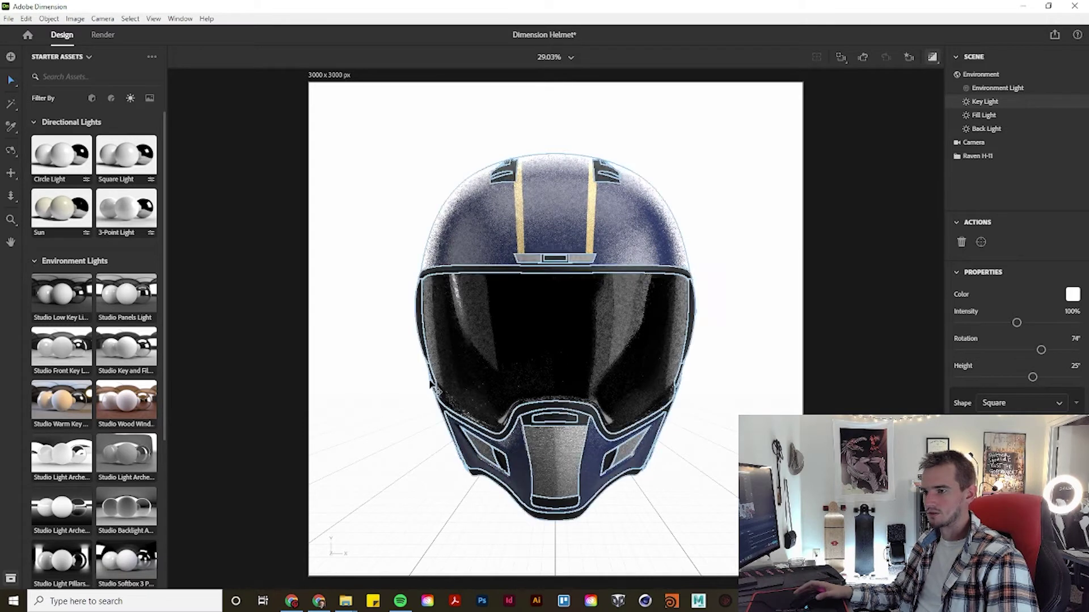
Step: Change the environment's background color to black
left_click(831, 314)
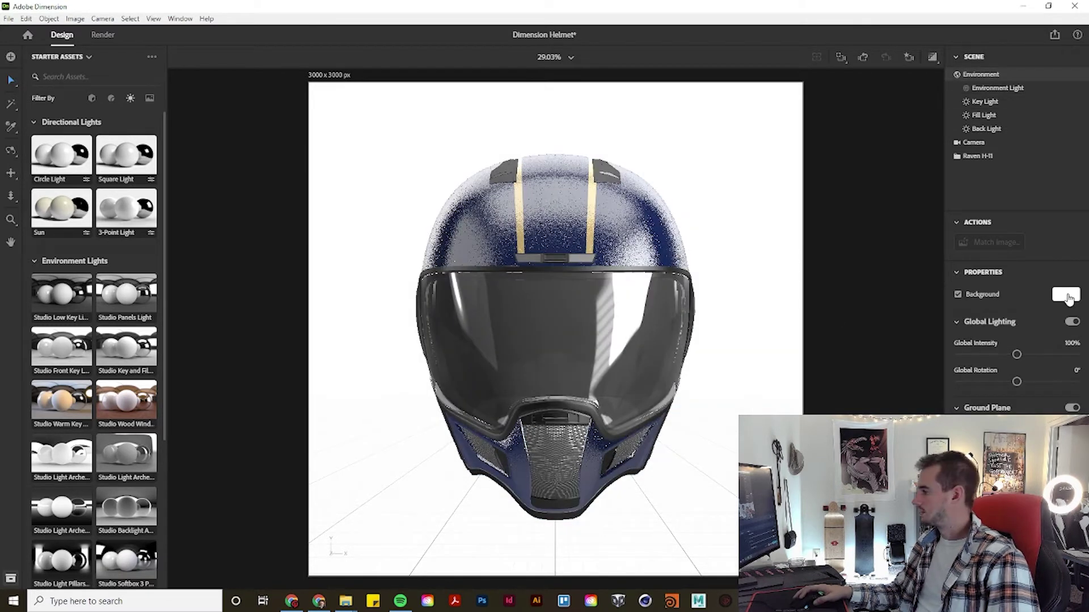
left_click(1068, 299)
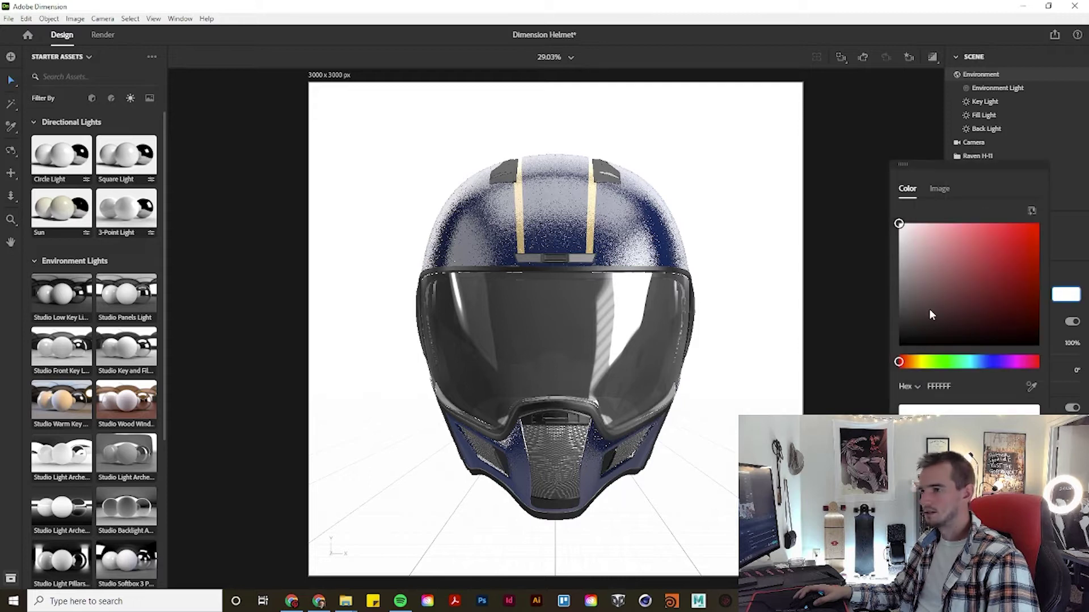
left_click_drag(926, 311, 893, 357)
left_click(868, 238)
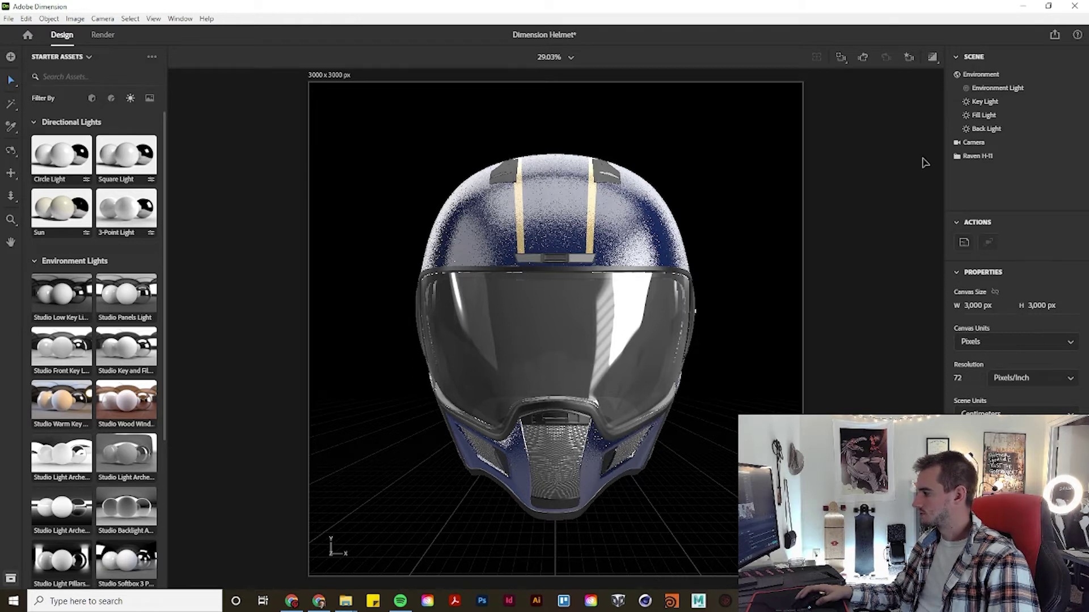
Step: Lower the environment light's intensity to 66% and the fill light's intensity to 20%, adjusting the back light as well
left_click(999, 90)
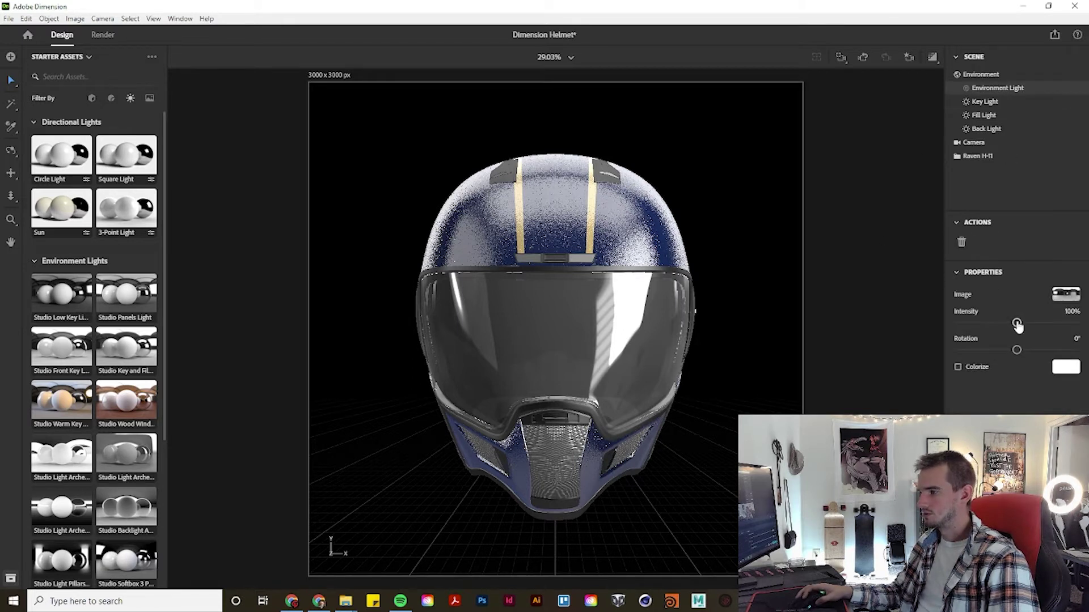
left_click_drag(1016, 322, 997, 325)
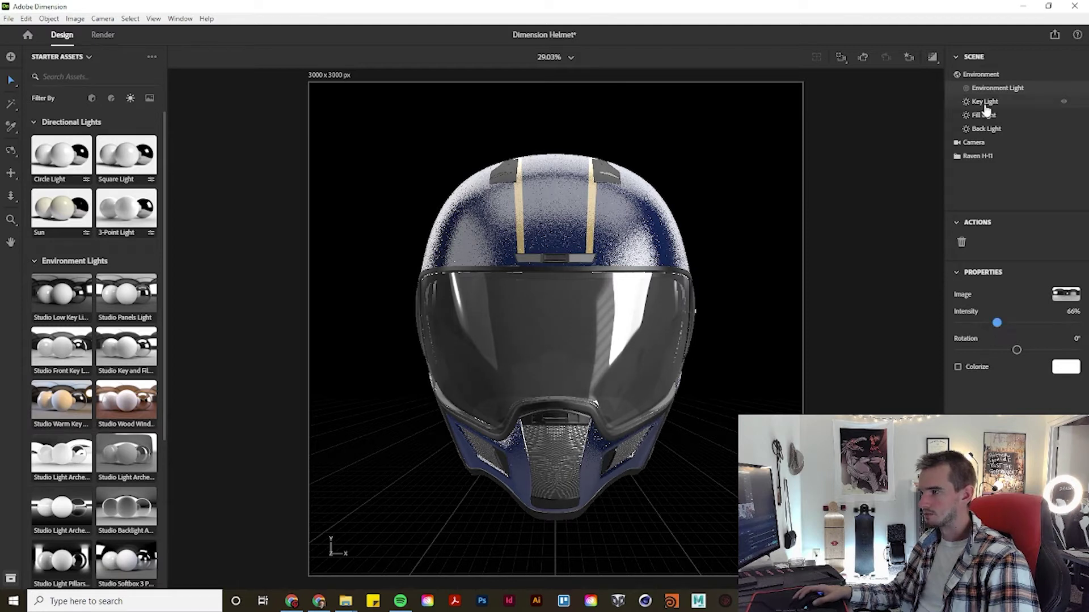
left_click(986, 129)
mouse_move(993, 323)
left_mouse_down()
mouse_move(1012, 325)
mouse_move(972, 325)
left_mouse_up()
left_click(984, 115)
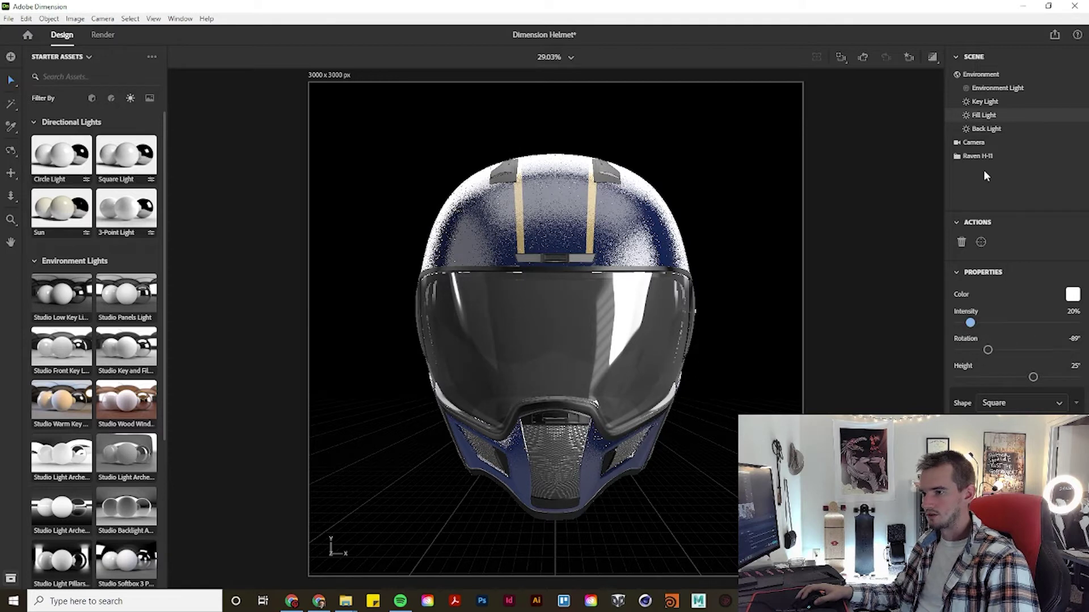
Step: Raise the key light's intensity to 149% and show the helmet in the render preview
left_click(986, 102)
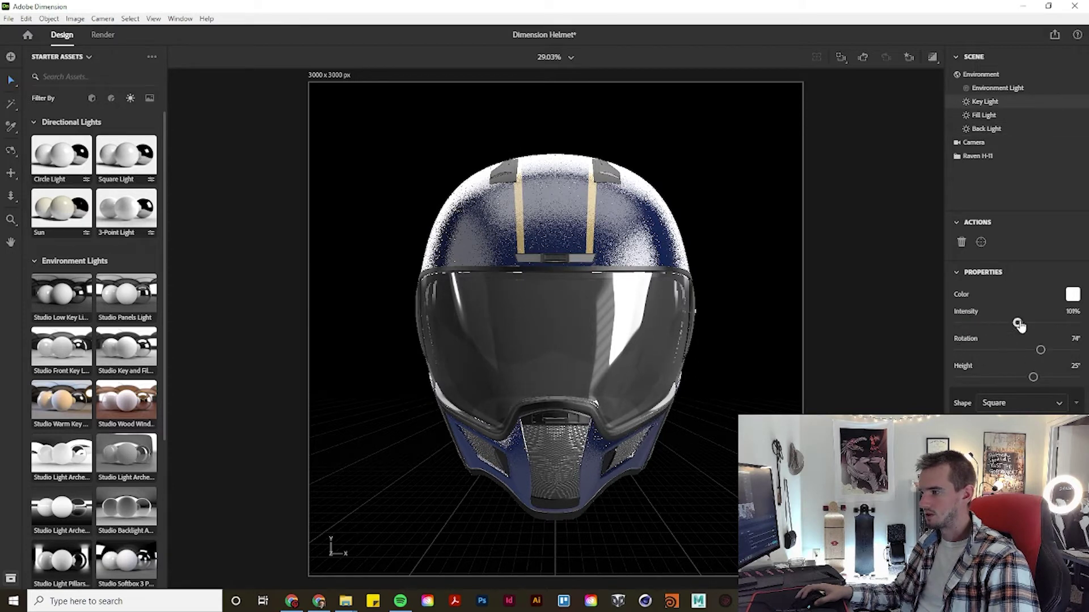
left_click_drag(1016, 323, 1045, 323)
left_click(933, 56)
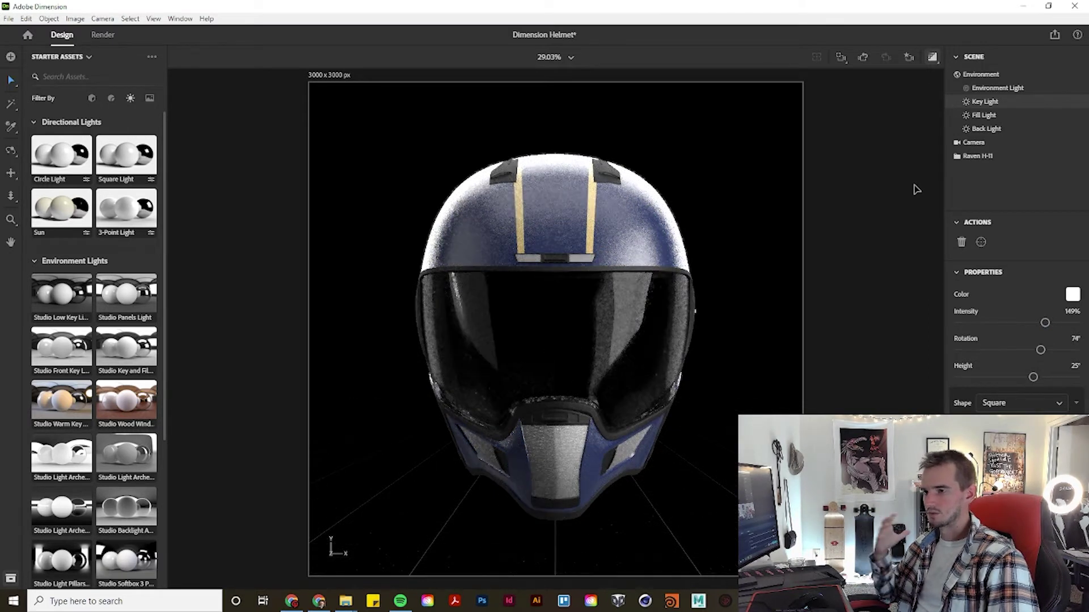
Step: Set the environment light's intensity to 128% and check the helmet's lighting in the render preview
left_click(993, 75)
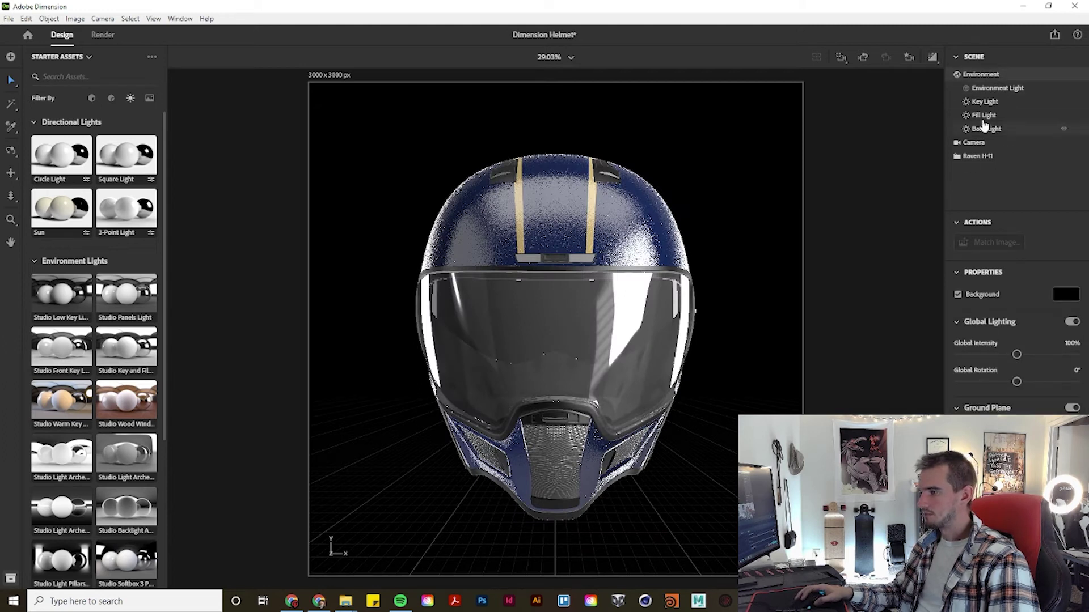
left_click(997, 88)
left_click_drag(997, 323, 1033, 329)
left_click(932, 57)
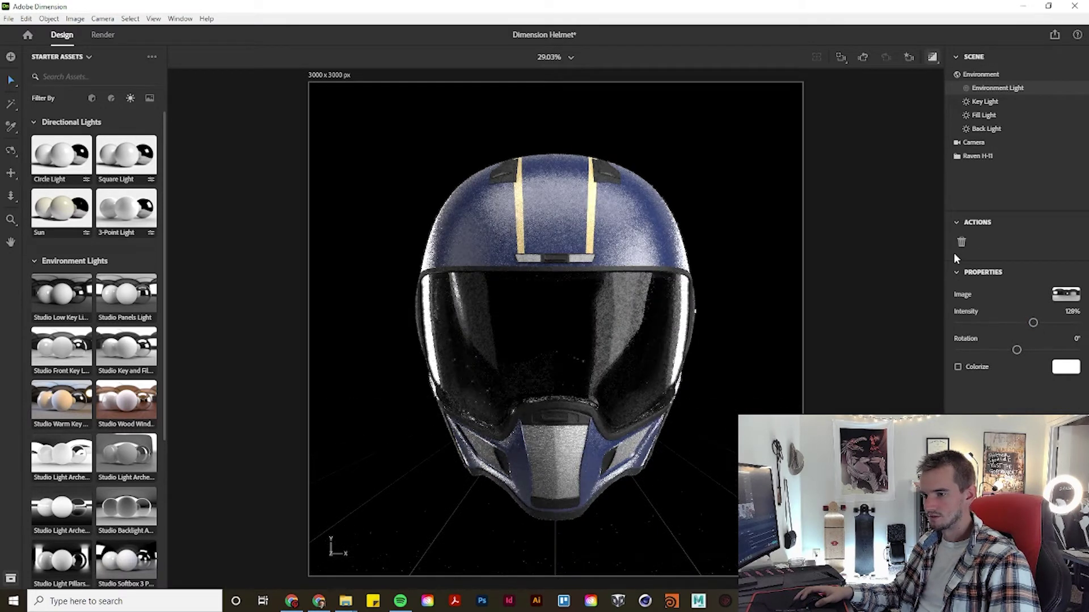
left_click(932, 57)
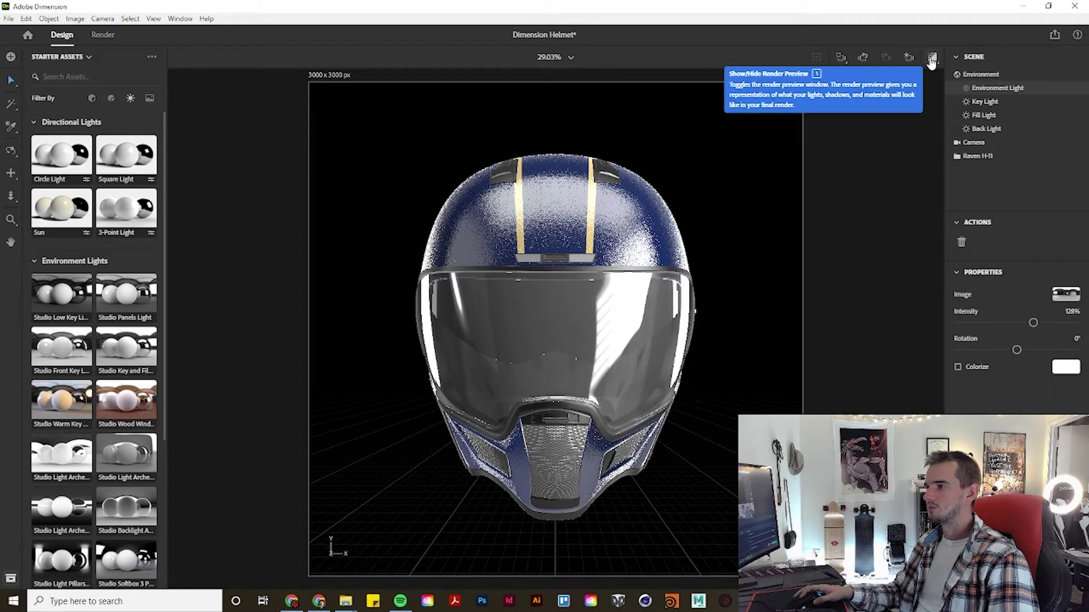
left_click(932, 58)
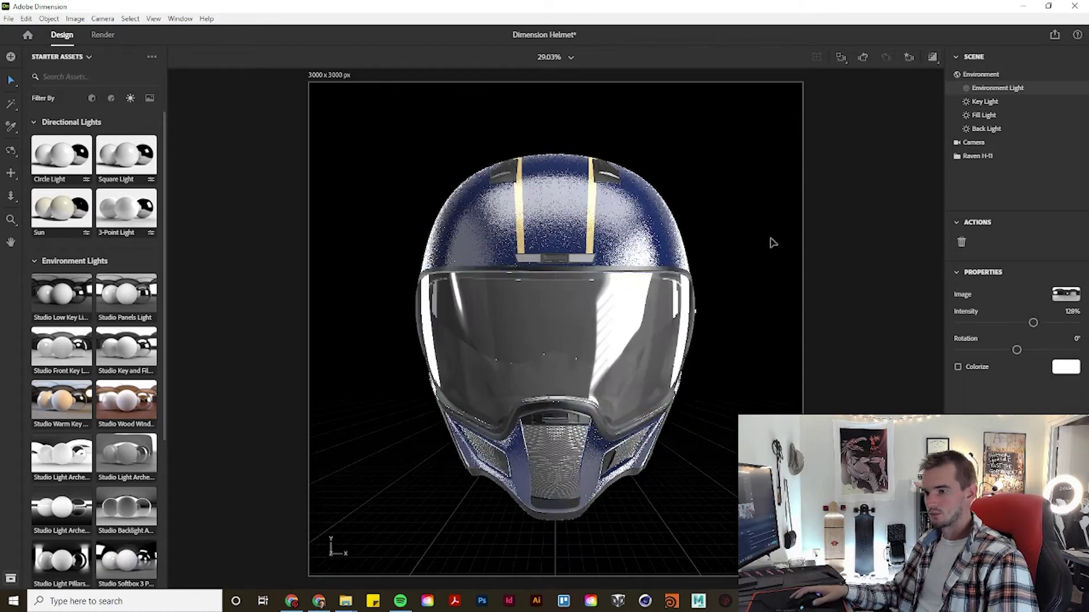
Step: Switch to File Explorer and examine the full-face, half-face and no-face helmet files in the Product Showcase folder
middle_click_drag(496, 354, 754, 356)
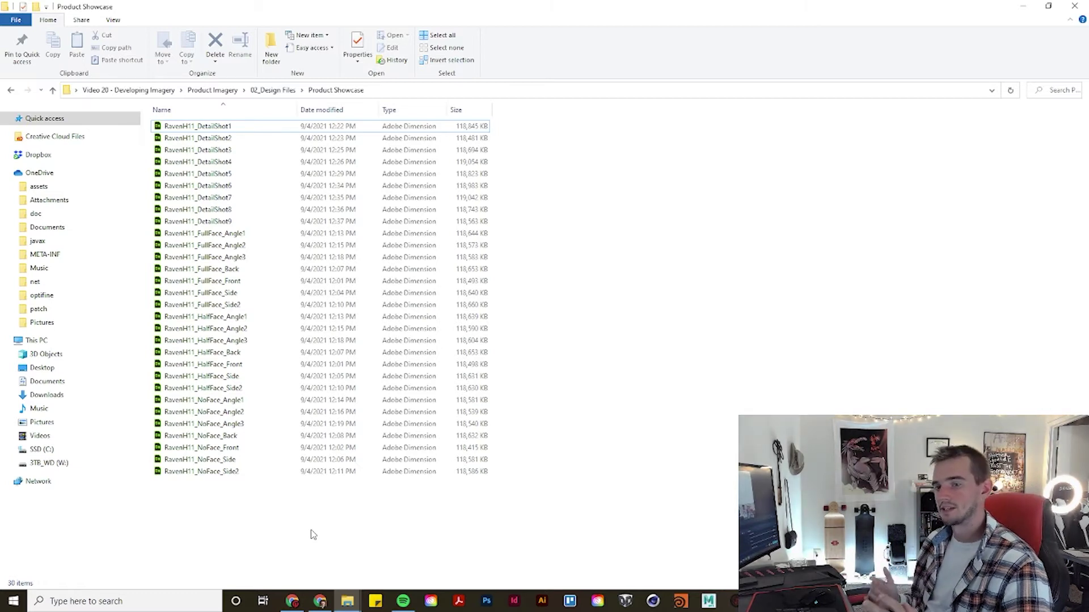
left_click(277, 233)
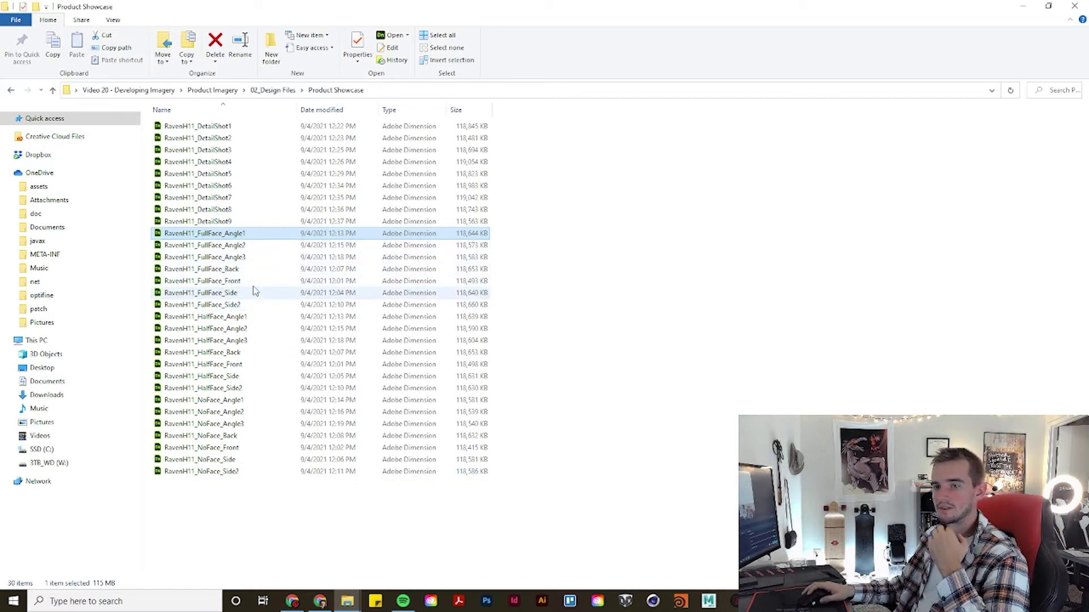
left_click_drag(260, 497, 205, 244)
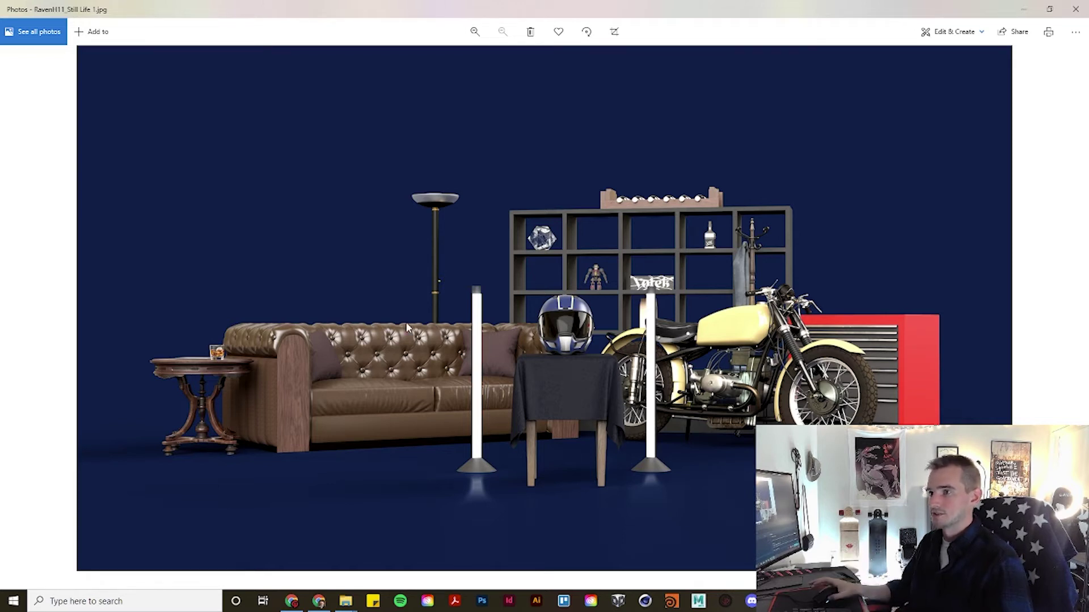
Step: Examine the helmet, shelf props, motorcycle and tool chest up close in the RavenH11_Still Life 1 render, and return to the full image
left_click(475, 31)
scroll(483, 68, "up", 4)
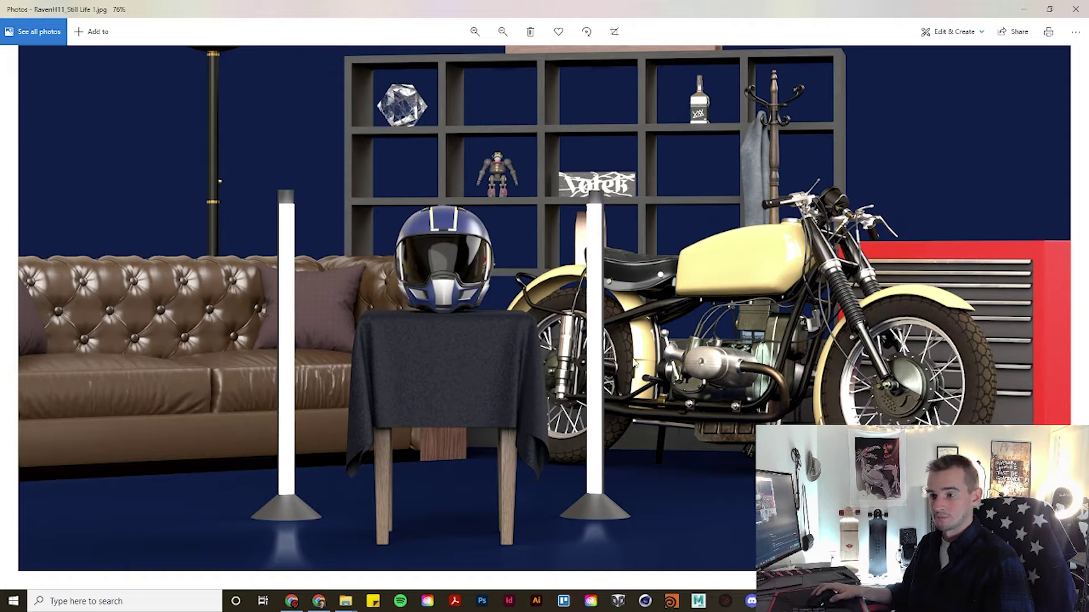
left_click_drag(444, 281, 295, 375)
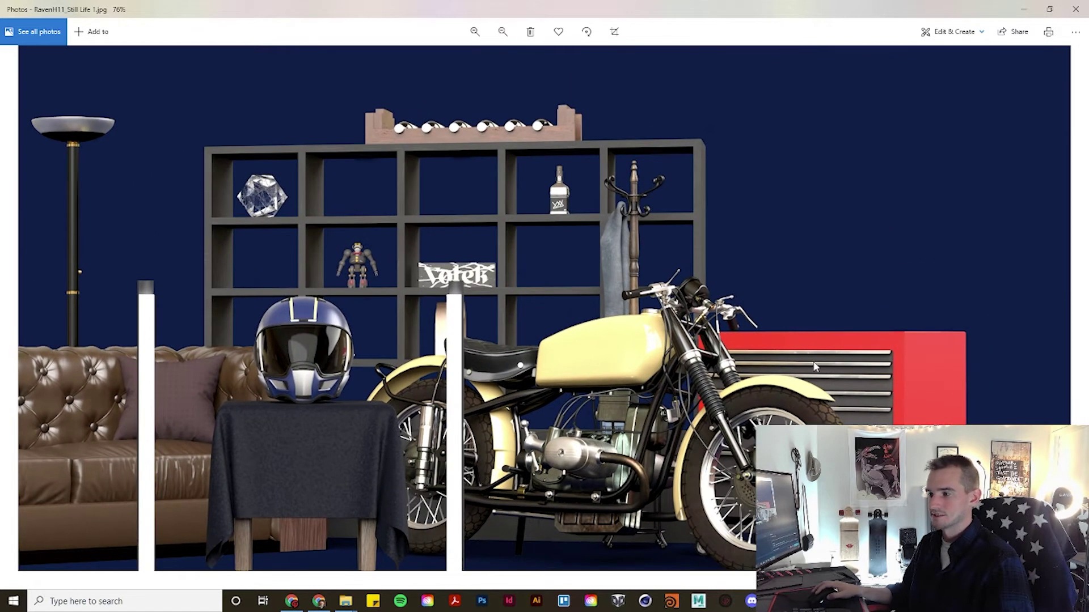
left_click_drag(927, 406, 895, 300)
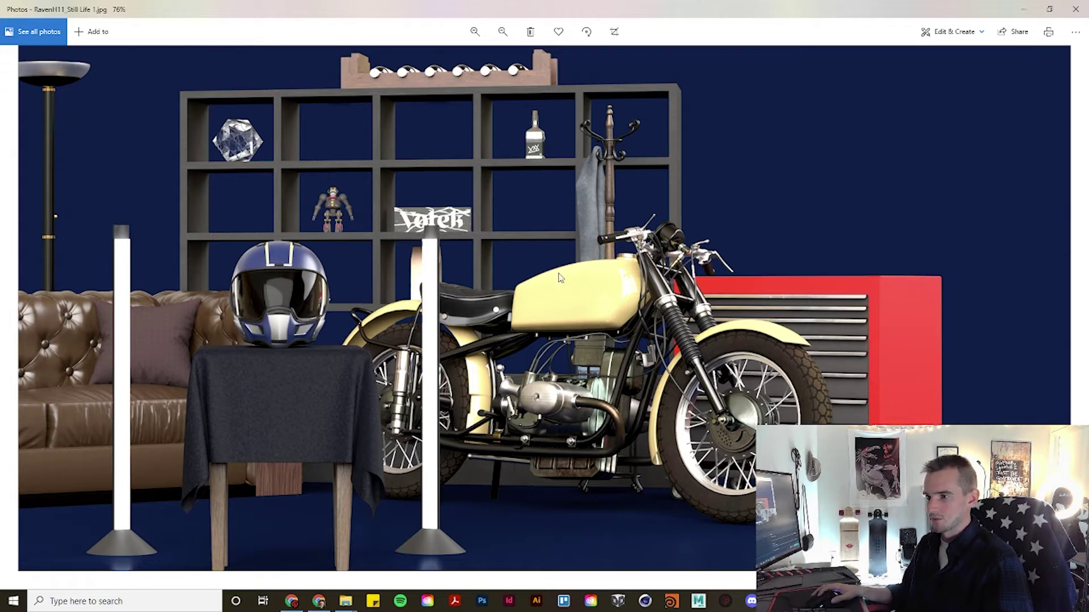
left_click(503, 31)
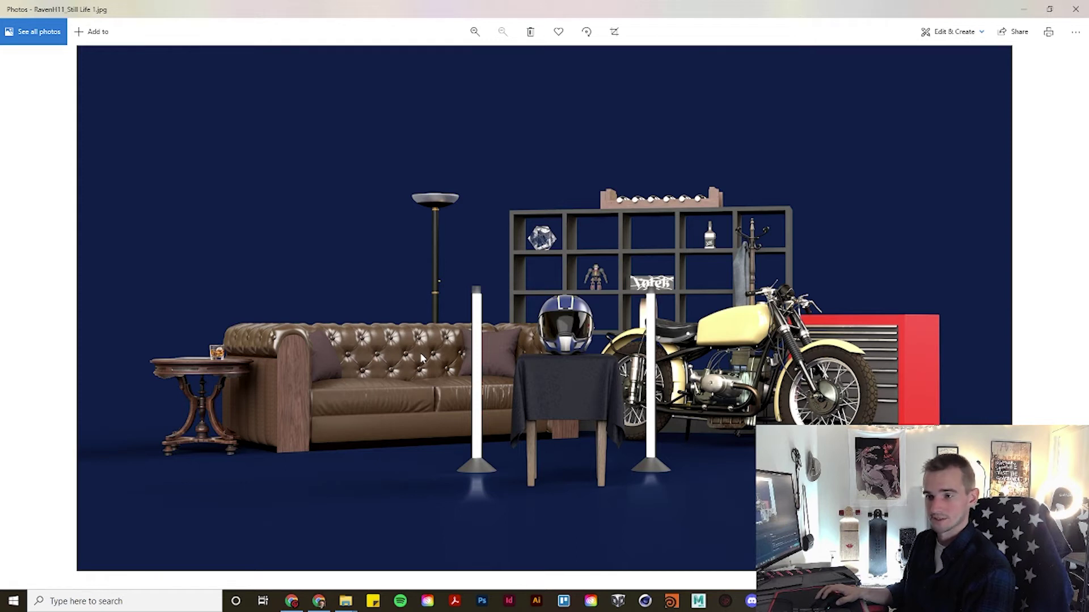
Step: Review the studio-scene still life renders of the helmet from Still Life 2 through Still Life 7
key("Right")
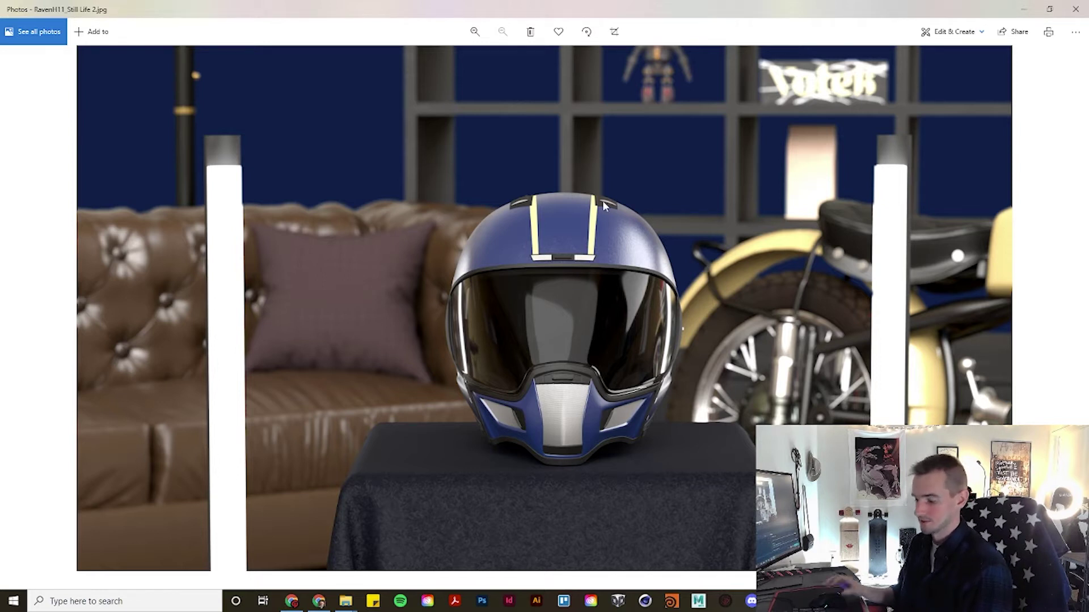
key("Right")
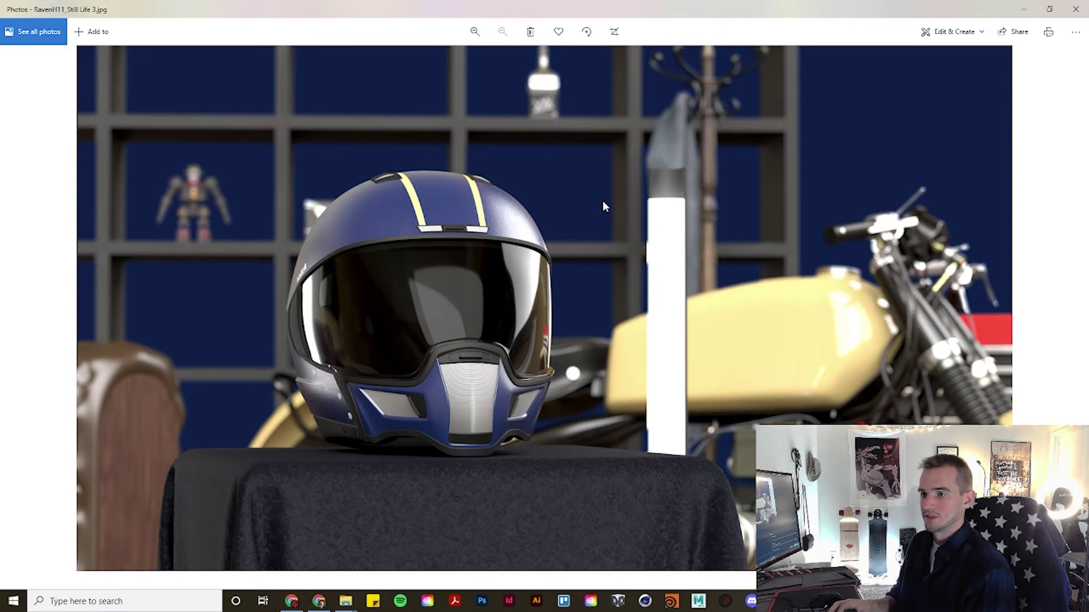
key("Right")
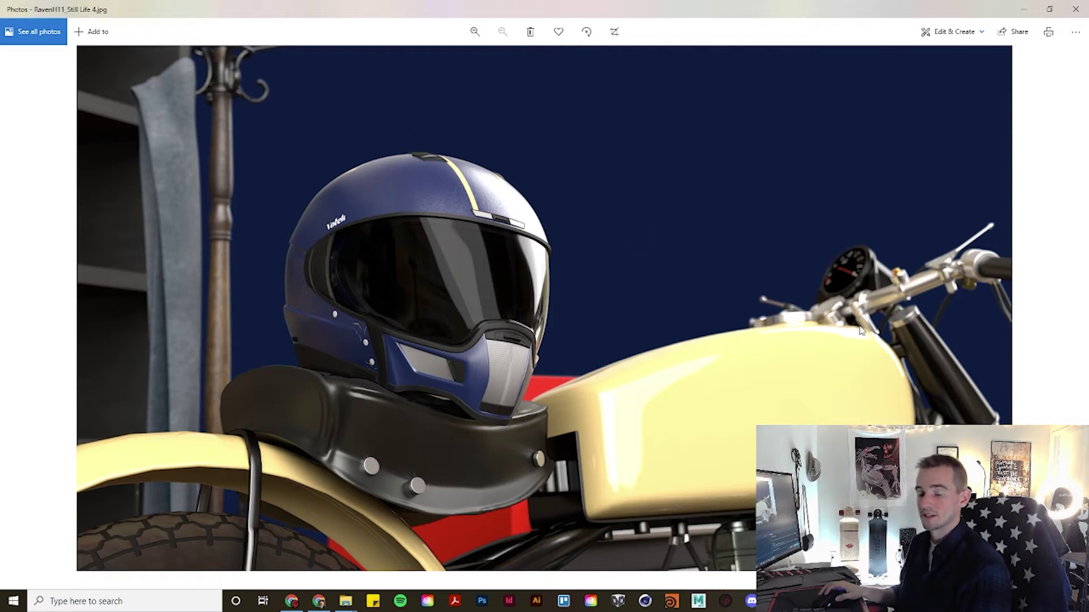
key("Right")
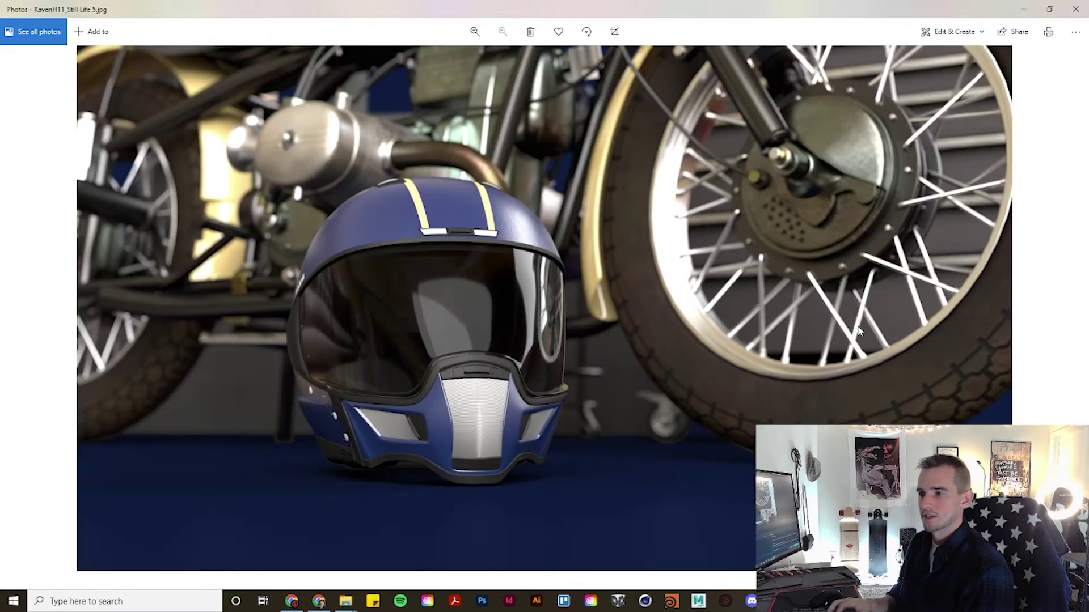
key("Right")
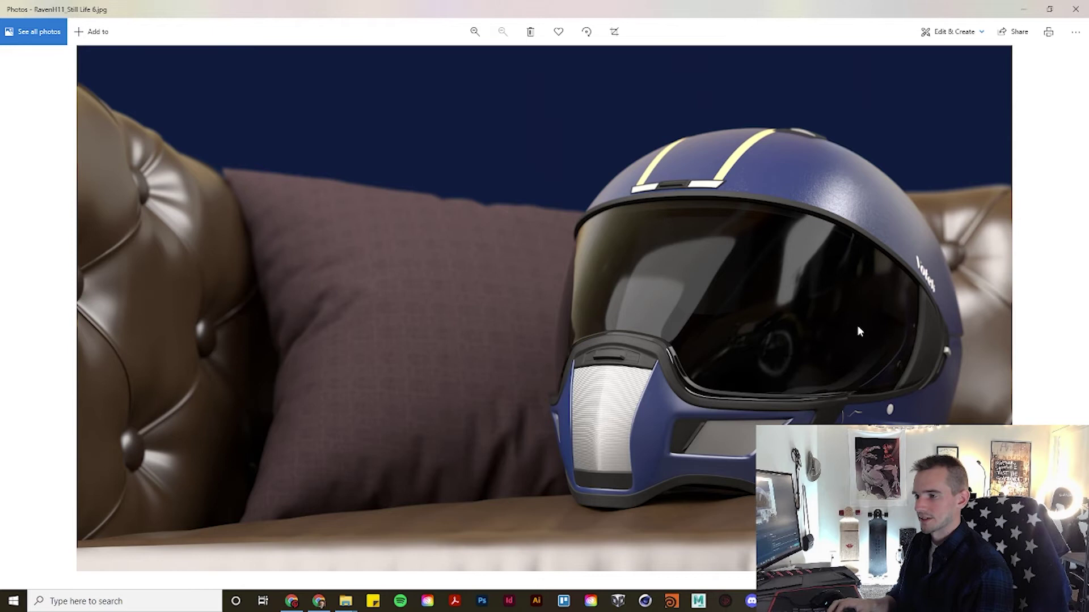
key("Right")
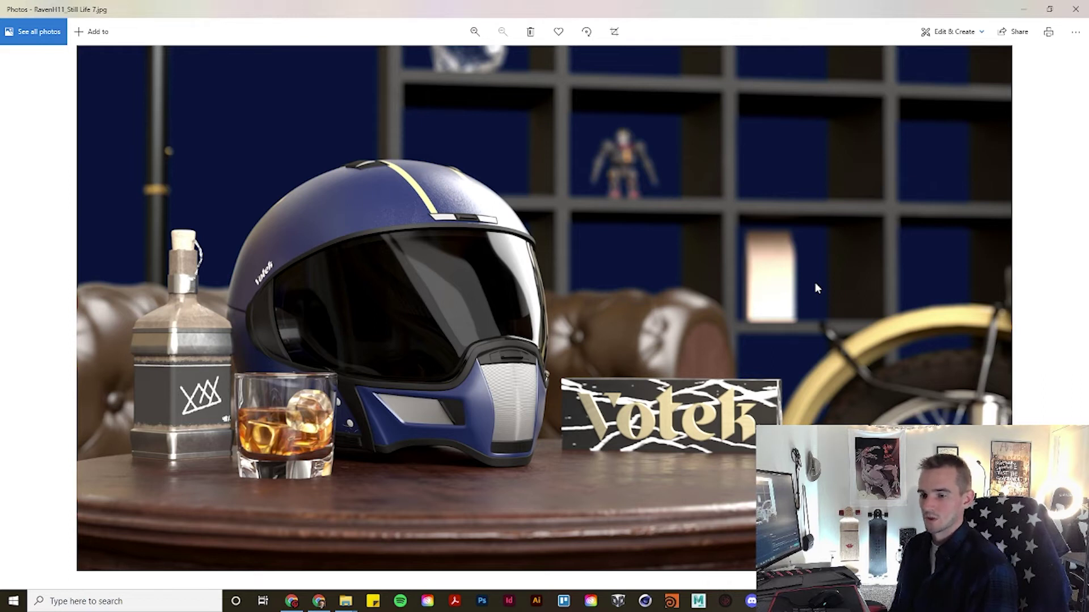
Step: Review the still life composites that place the helmet in real photographs, from Still Life 8 through Still Life 16
key("Right")
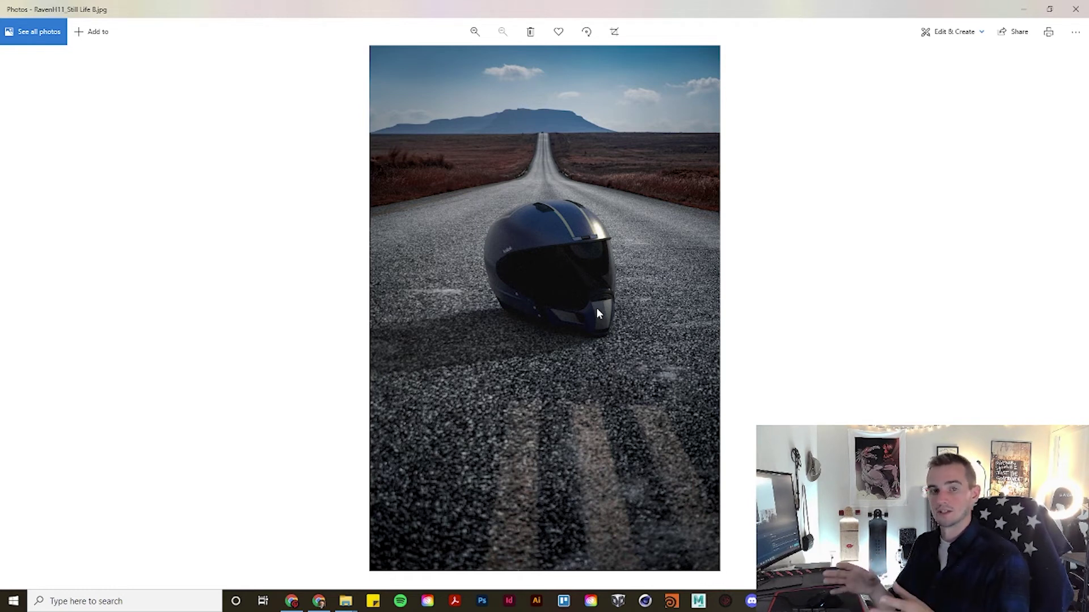
key("Right")
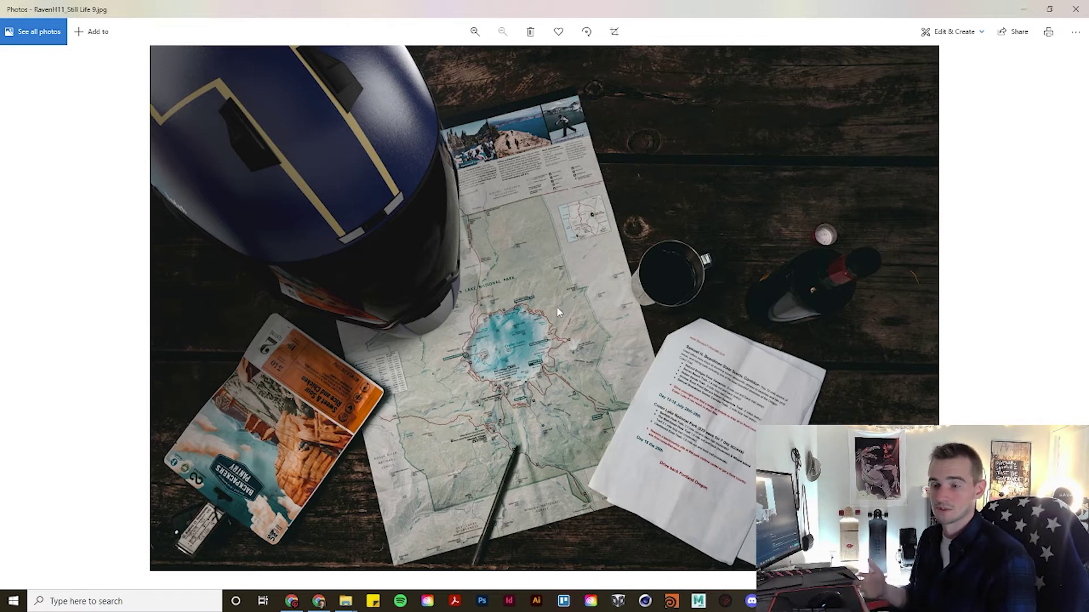
key("Right")
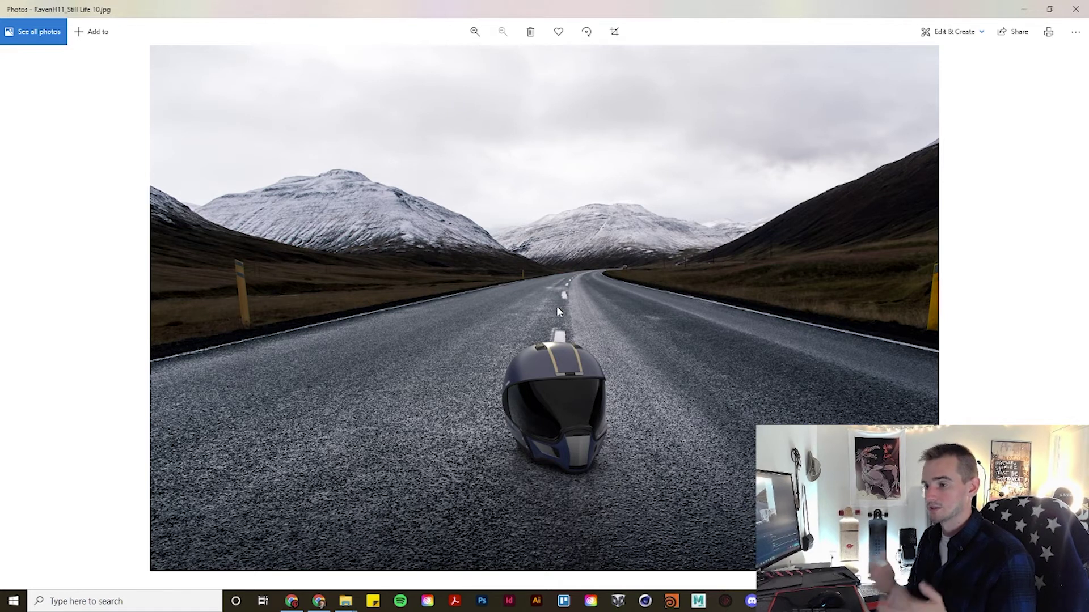
key("Right")
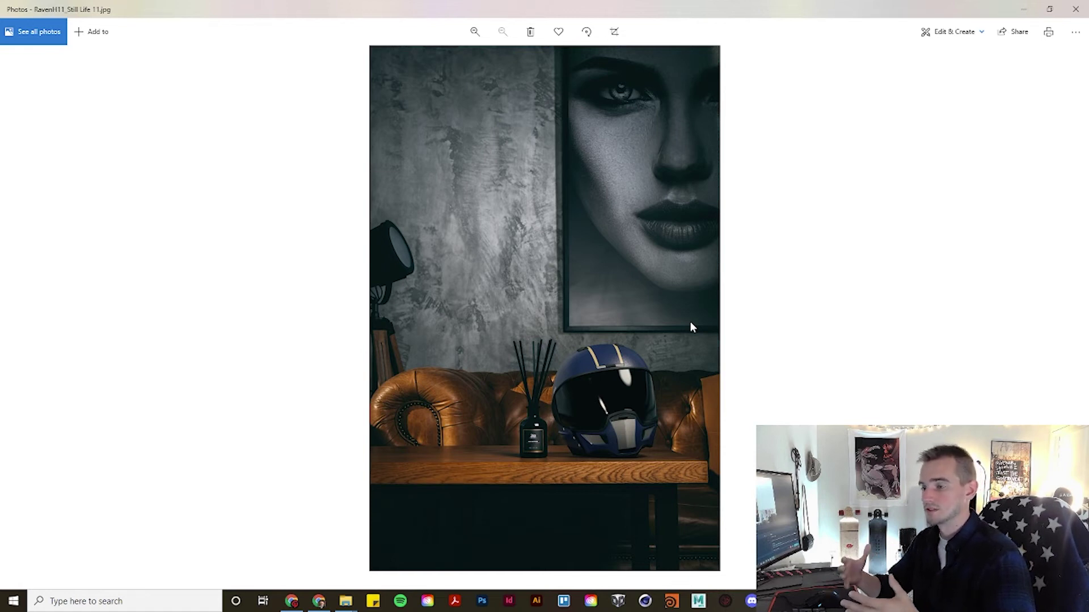
key("Right")
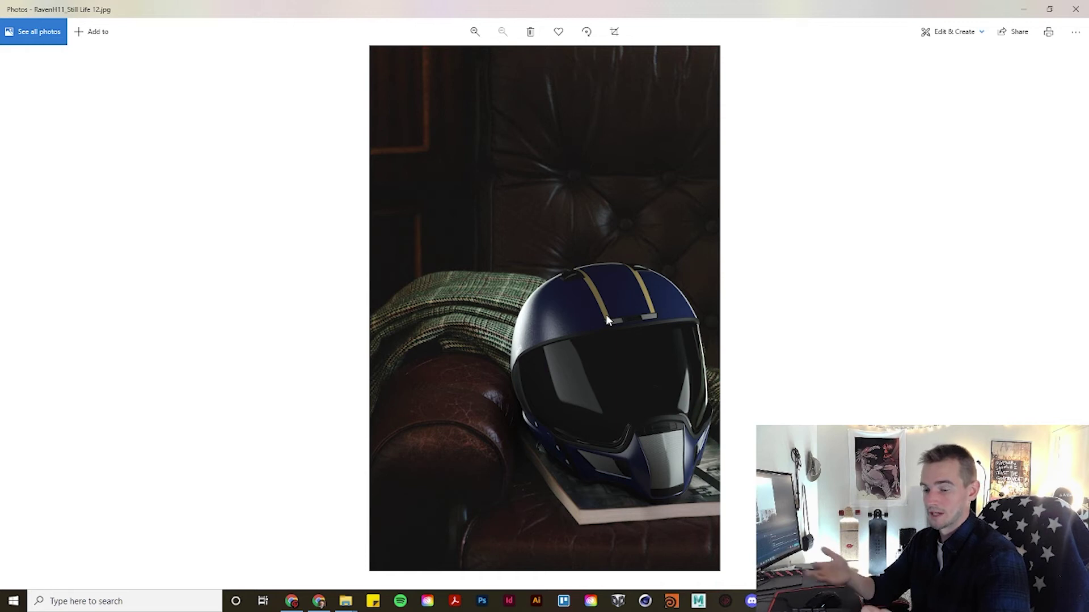
key("Right")
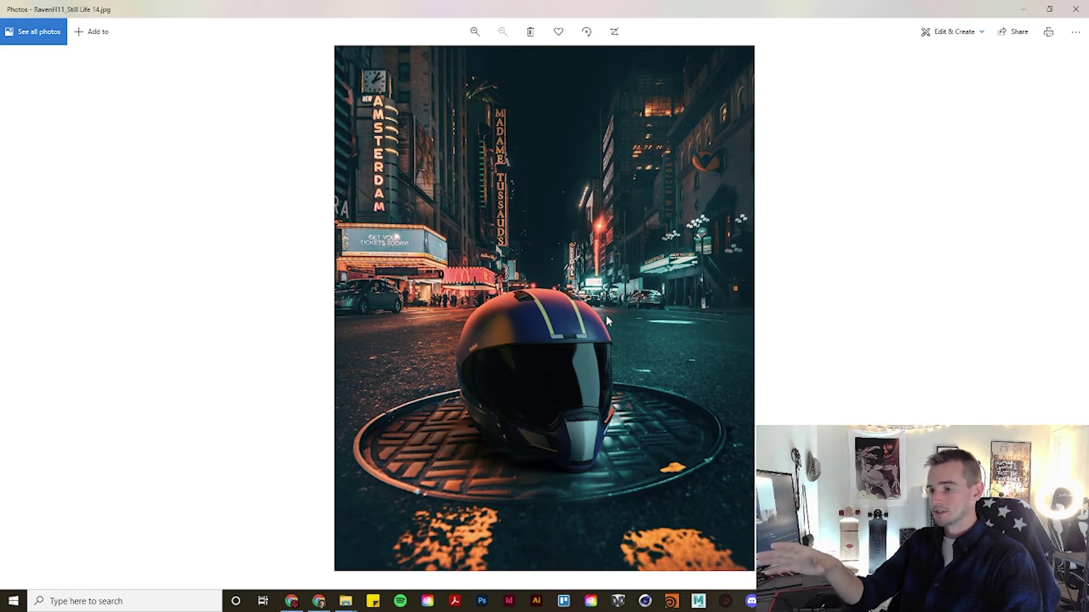
key("Right")
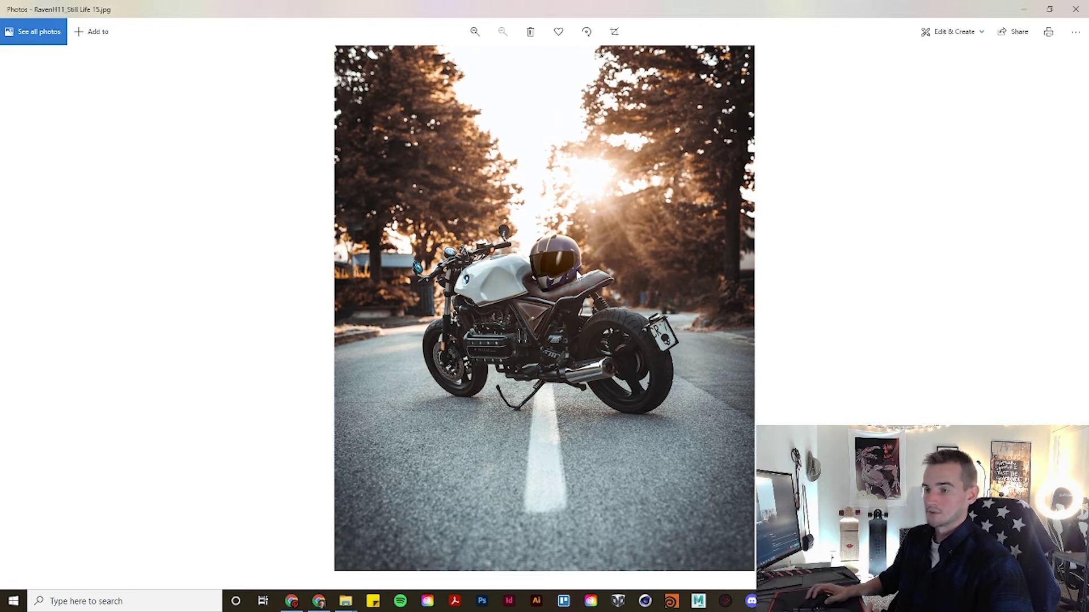
key("Right")
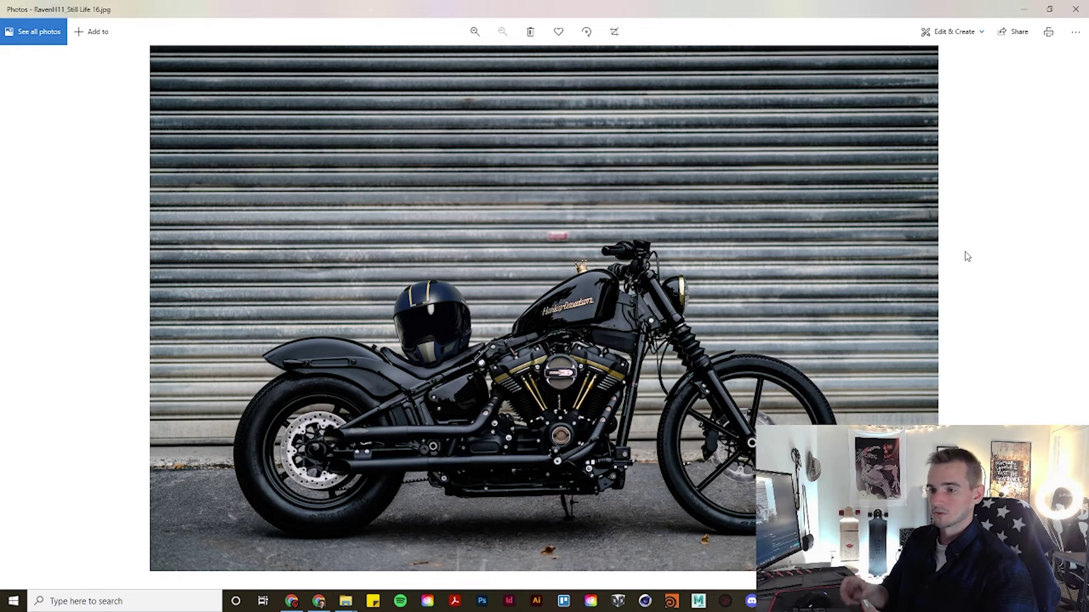
Step: Review the lifestyle images of riders and models wearing the helmet, from Lifestyle 1 through Lifestyle 6
key("Right")
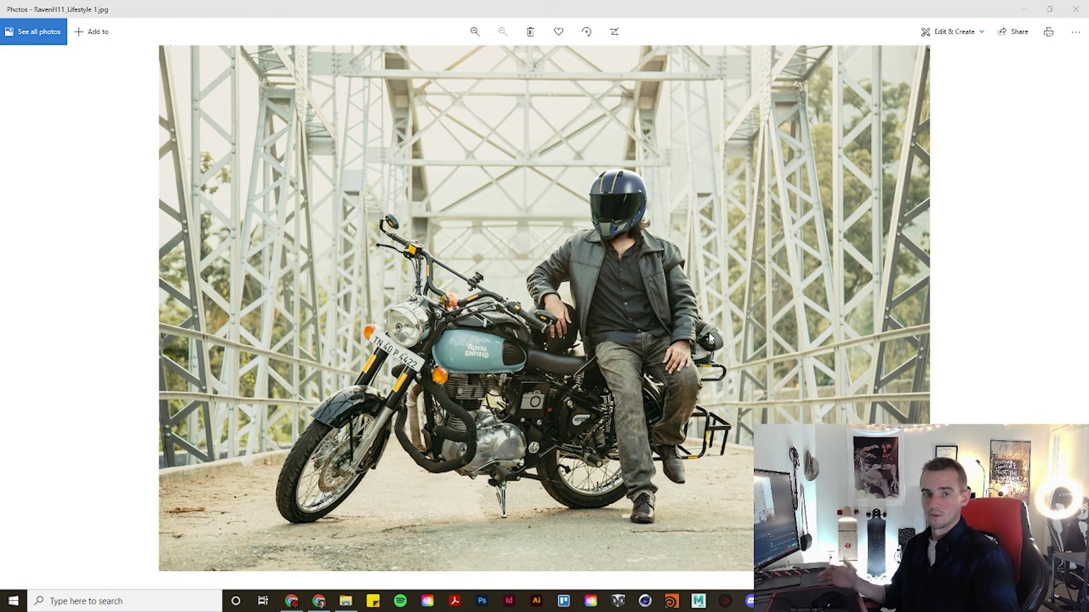
key("Right")
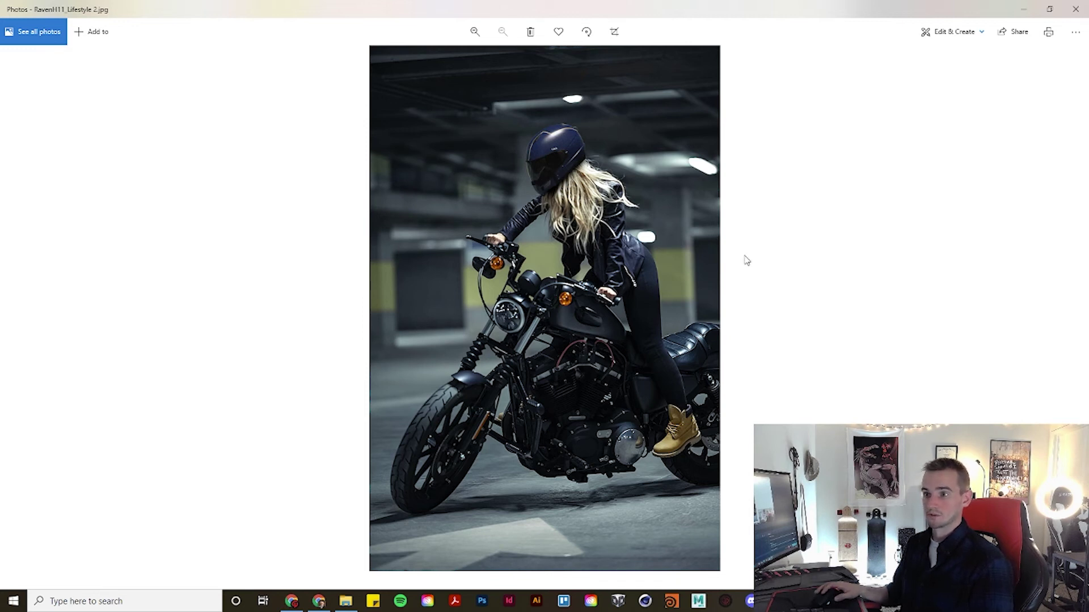
key("Right")
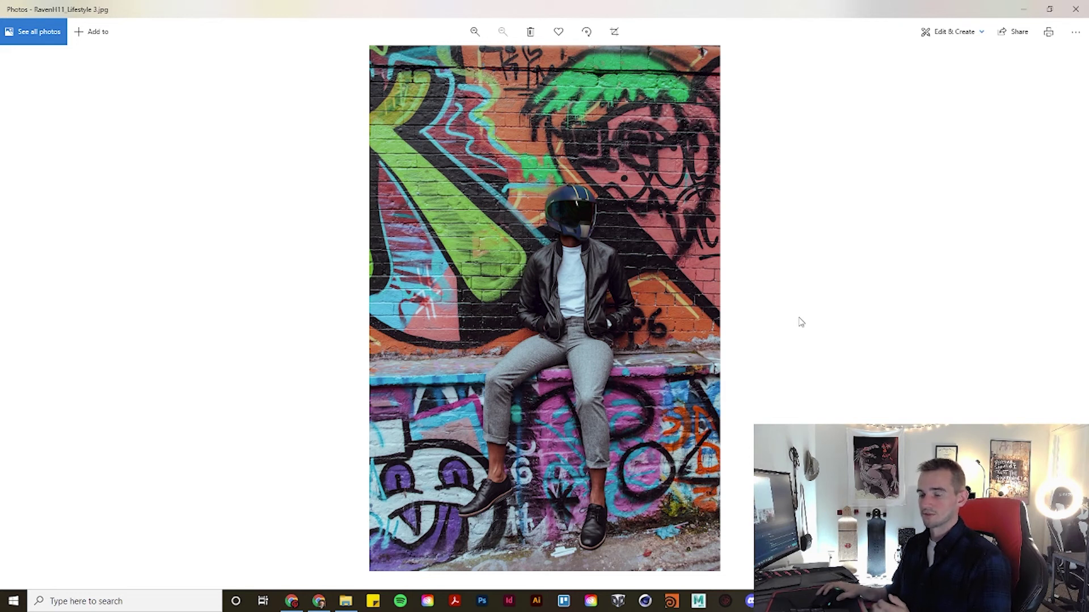
key("Right")
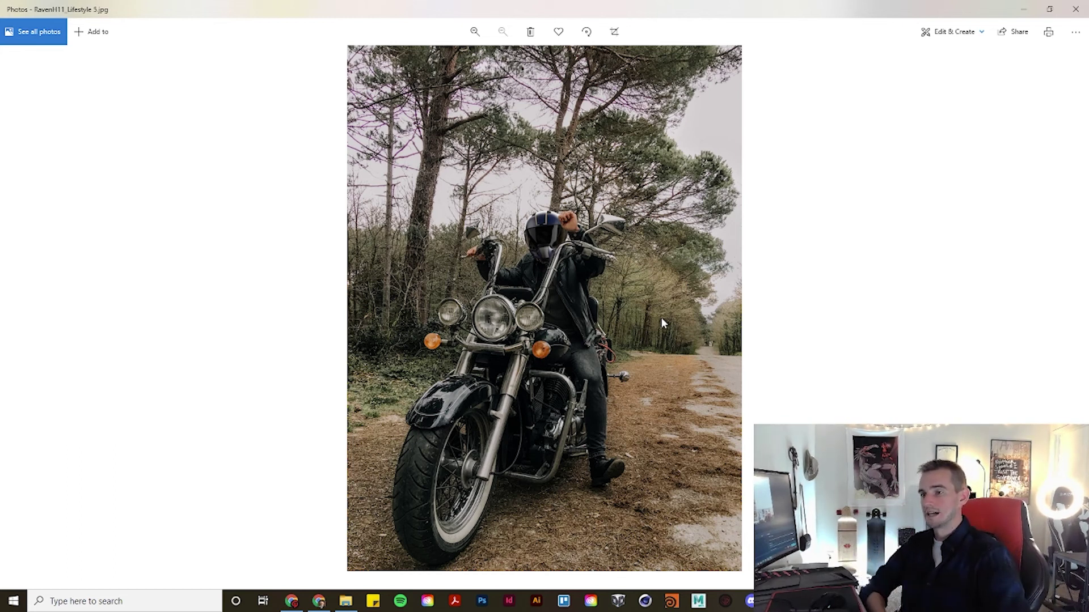
key("Right")
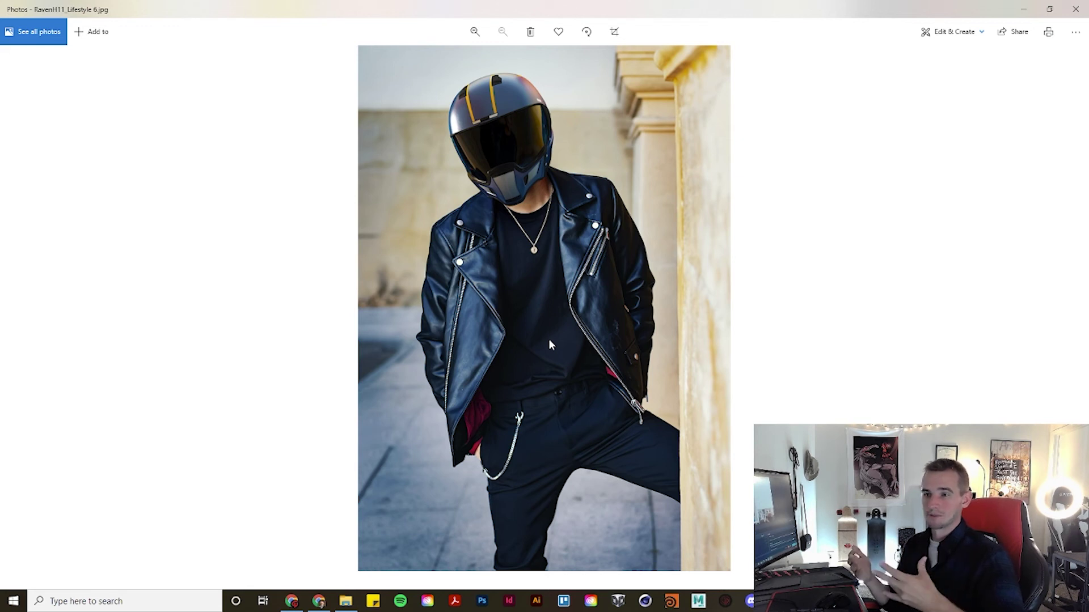
Step: Review the lifestyle images of helmeted riders with their motorcycles, from Lifestyle 7 through Lifestyle 9
key("Right")
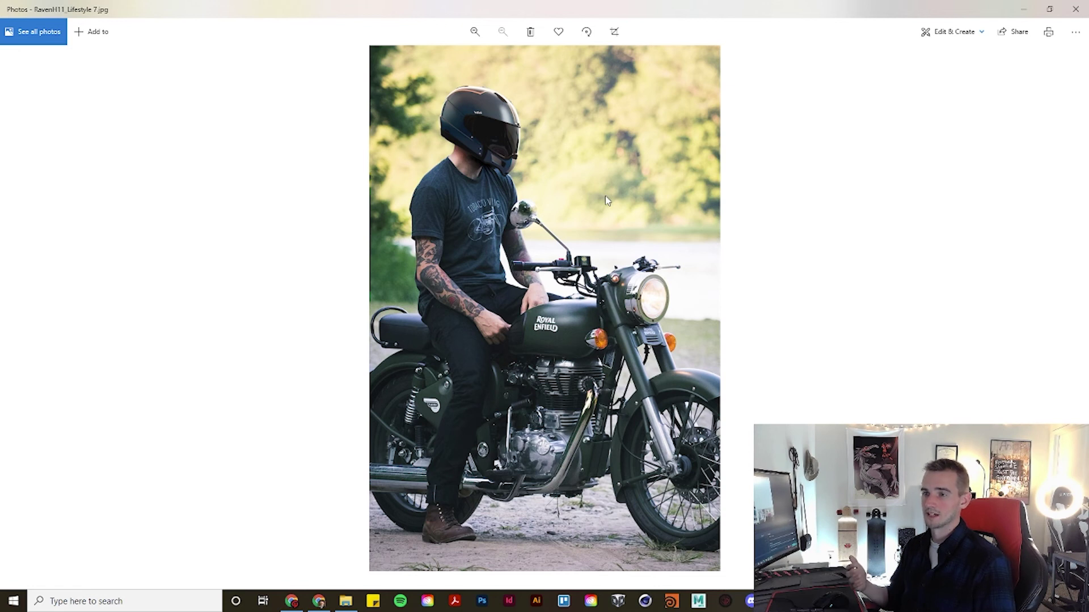
key("Right")
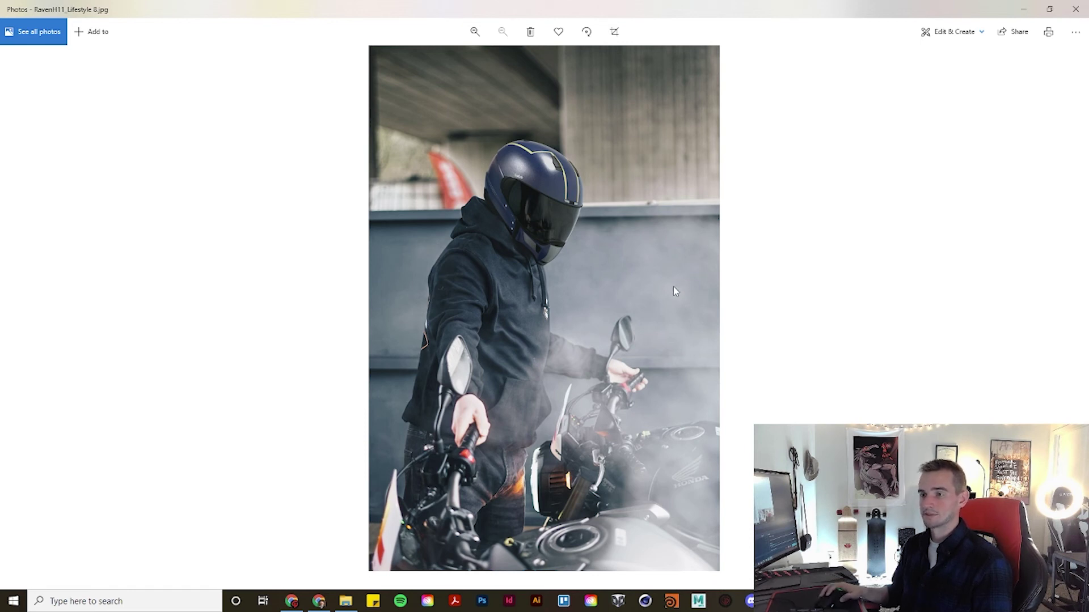
key("Right")
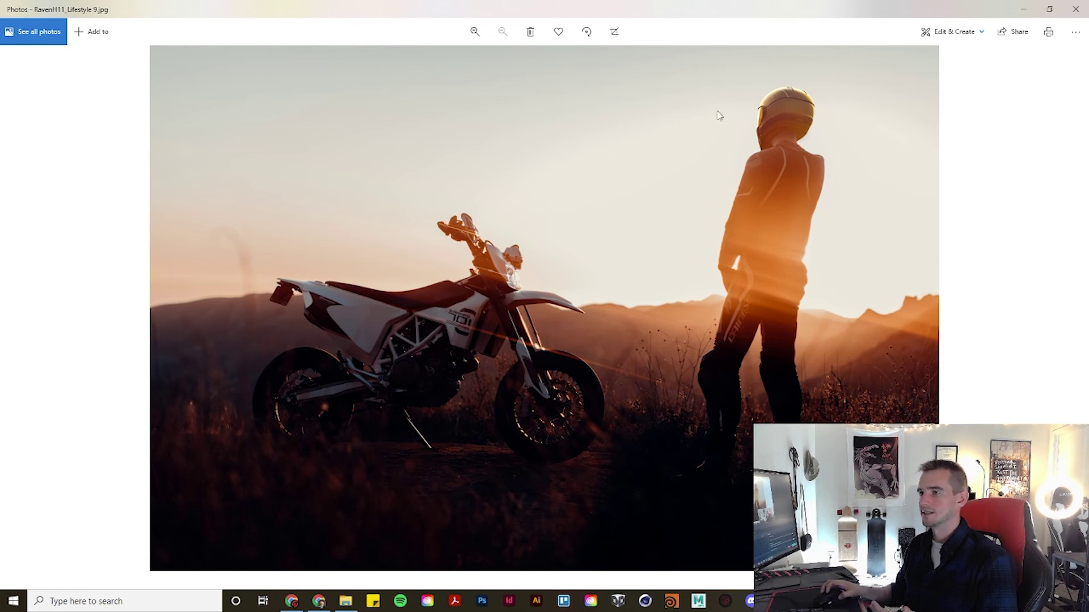
Step: Examine the standing rider's yellow helmet up close in the RavenH11_Lifestyle 9 sunset image, and return to the full image
left_click(475, 31)
left_click(475, 31)
left_click_drag(907, 155, 778, 199)
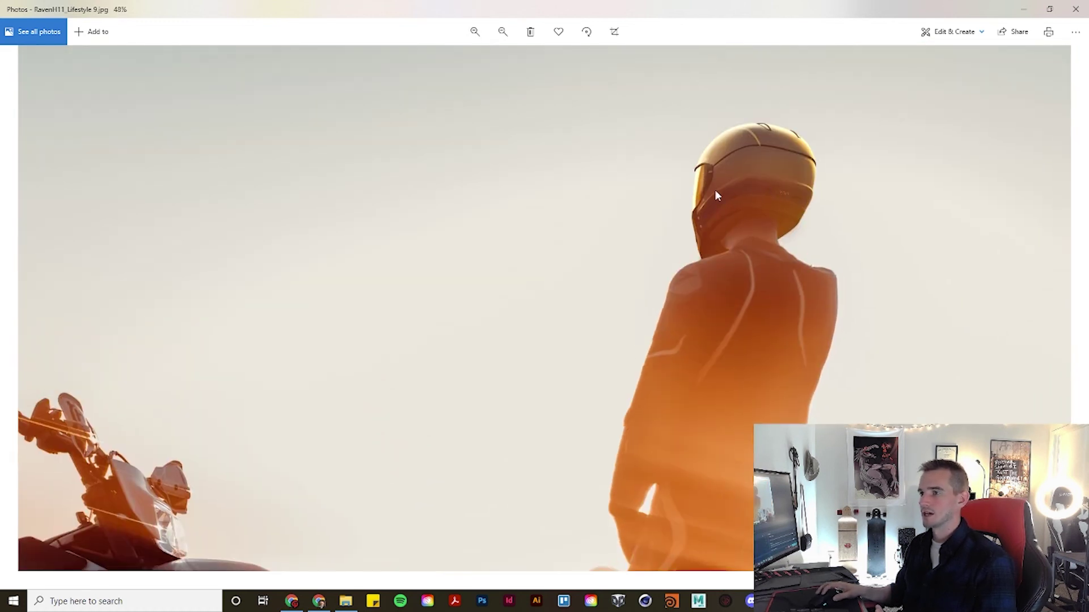
left_click(502, 32)
left_click(502, 31)
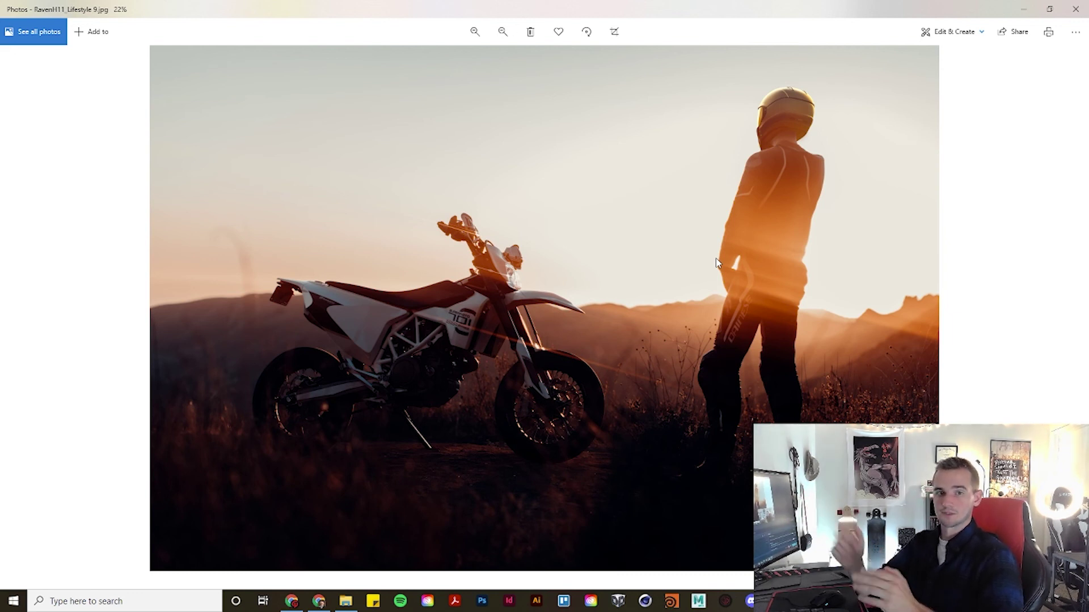
Step: Open the RavenH11_Lifestyle 10 image, examine the helmet in the man's hand up close, and zoom back out
key("Right")
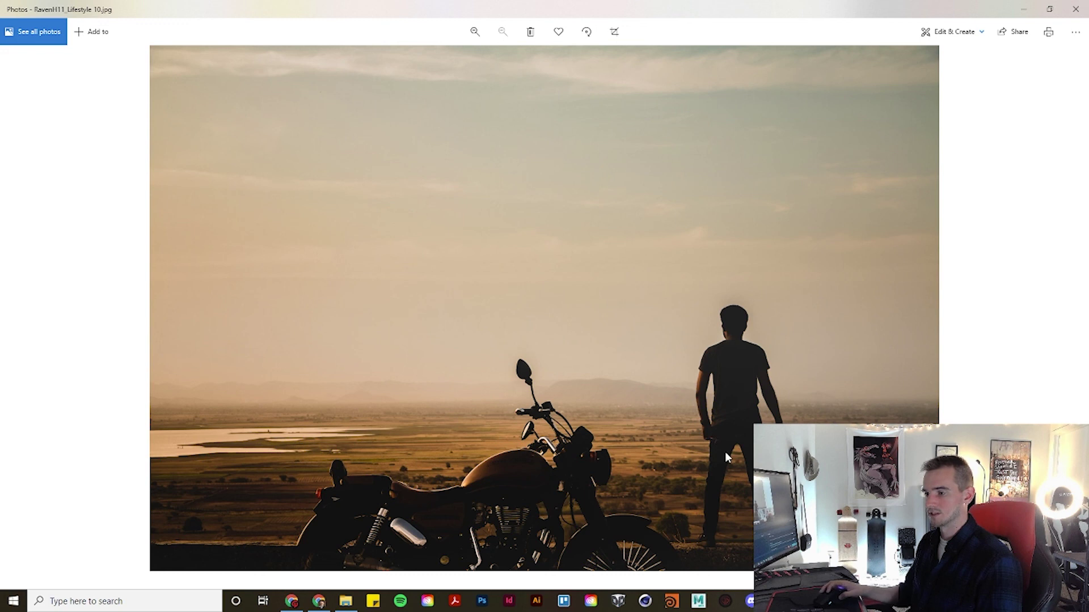
left_click(475, 31)
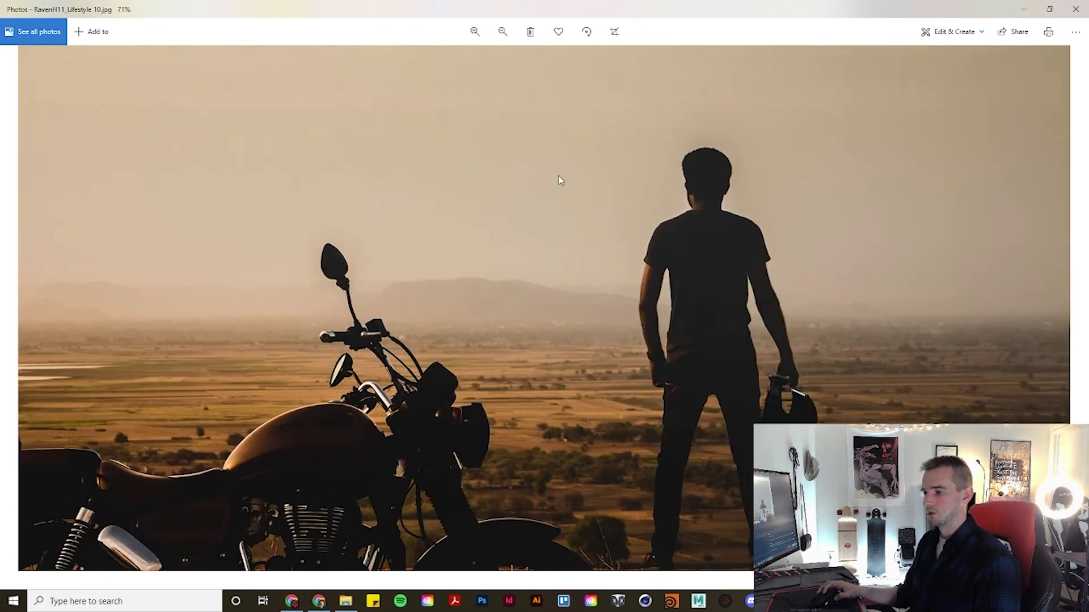
left_click(475, 31)
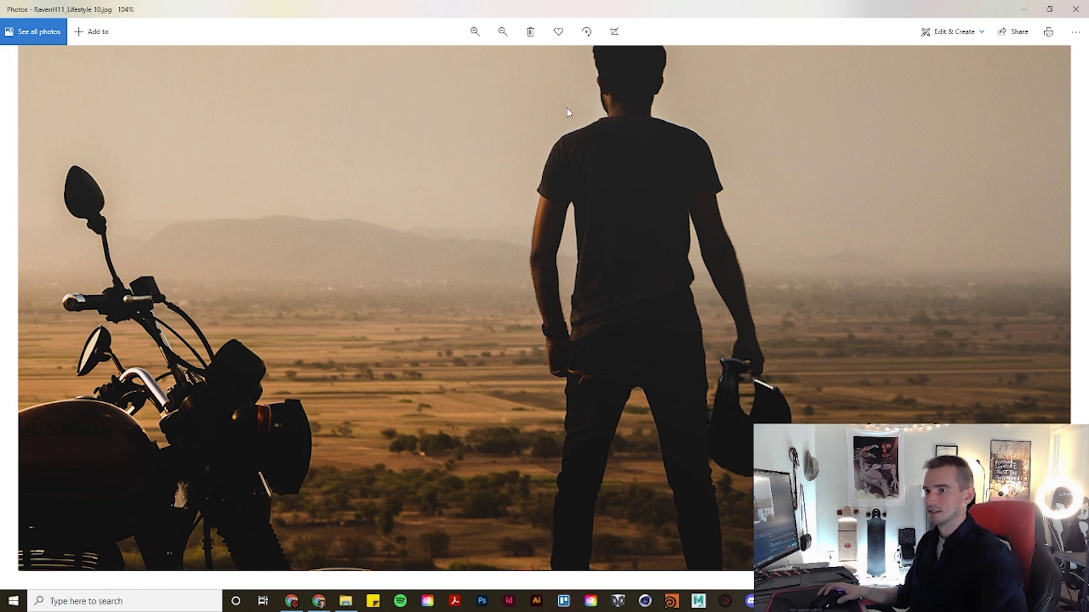
left_click(503, 31)
left_click(503, 32)
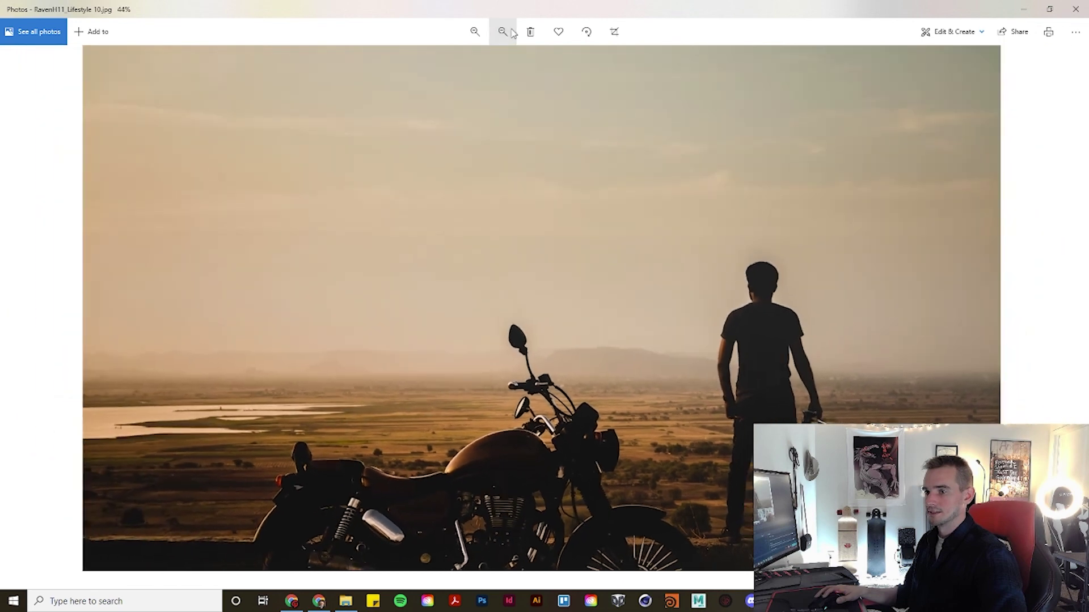